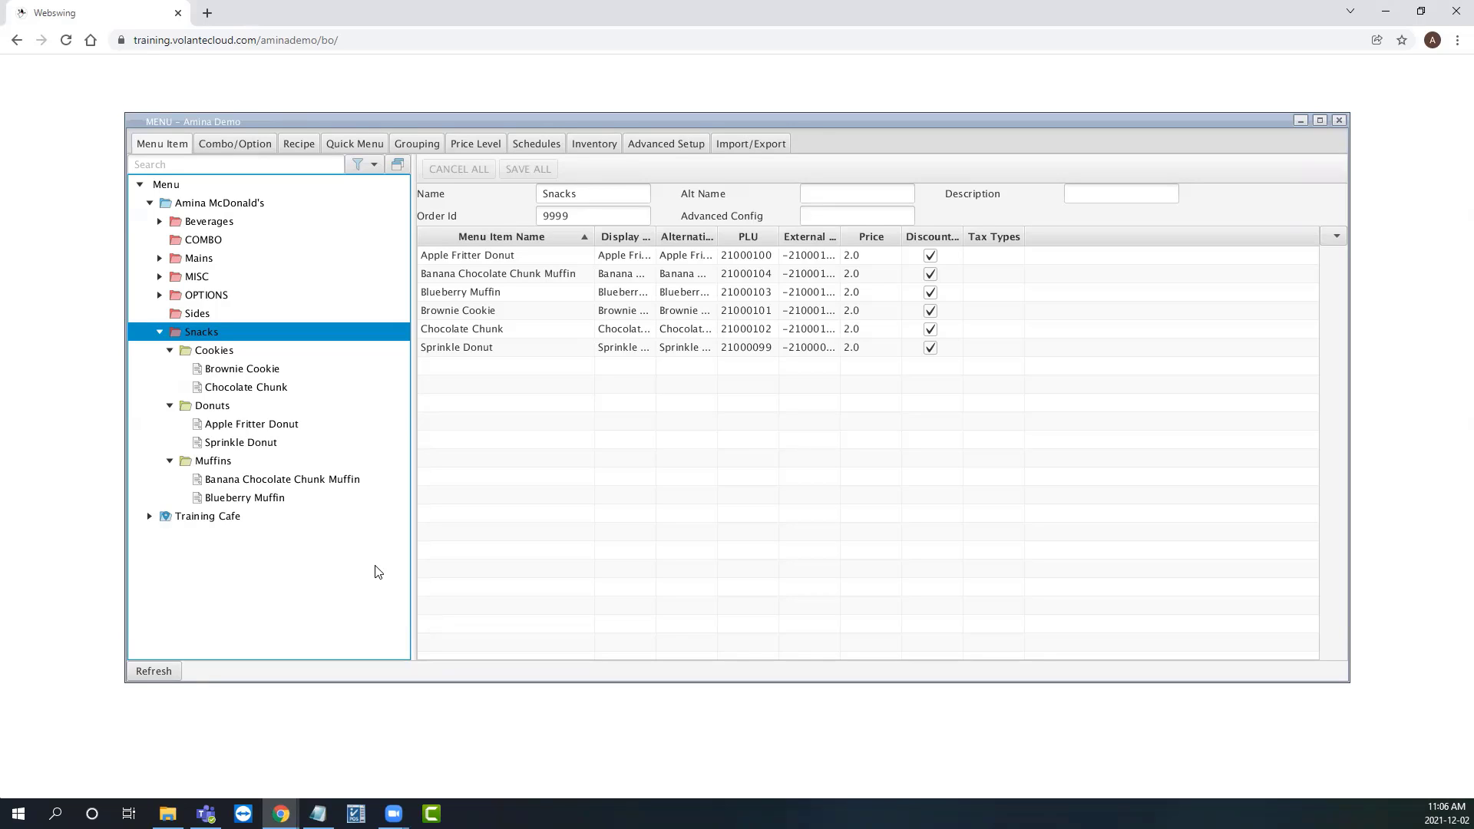
# Open the Quick Menu editor and select AminaMenu under the Default Menu Set
pyautogui.click(352, 143)
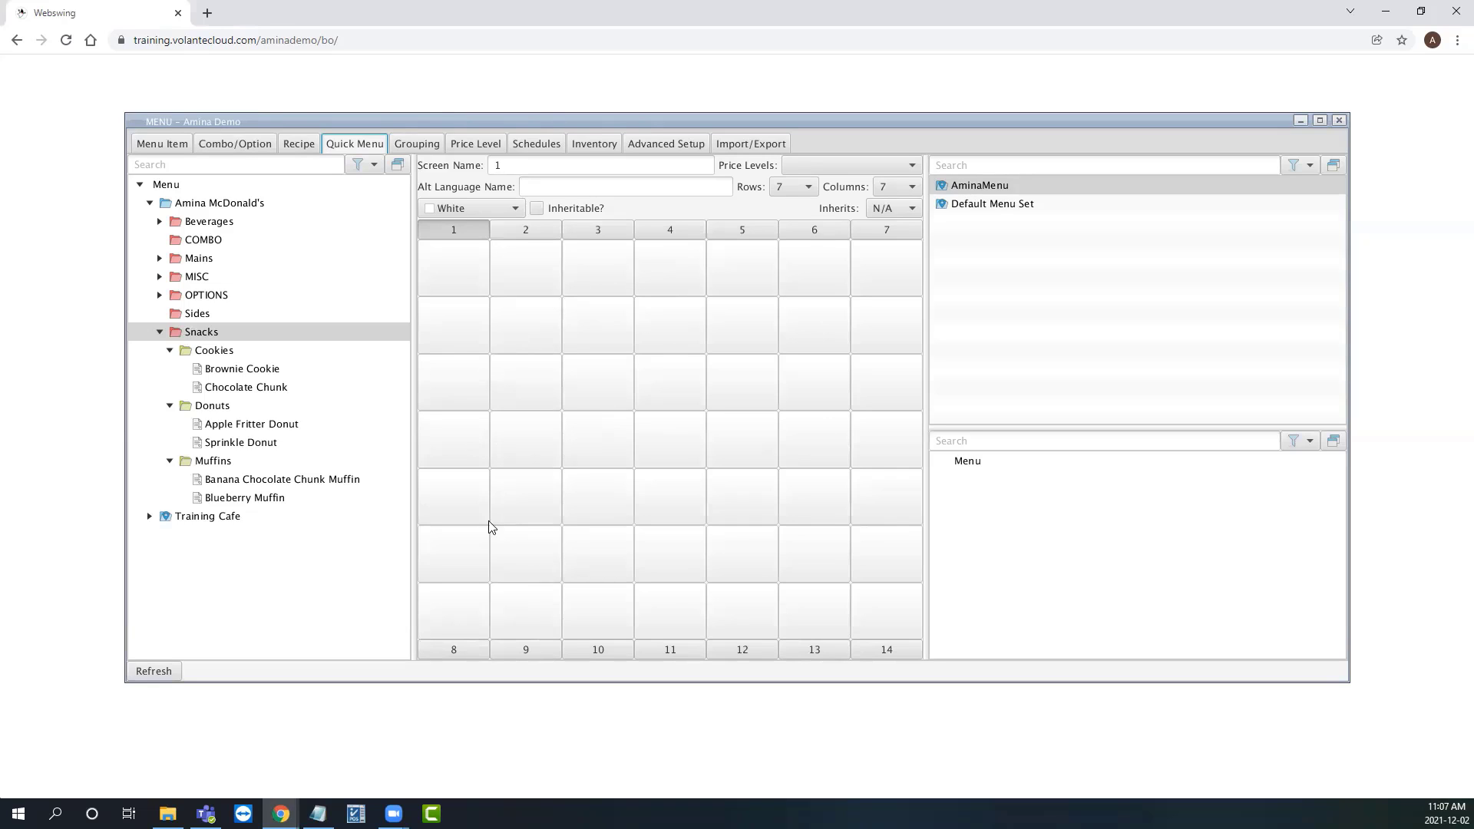
pyautogui.click(1011, 206)
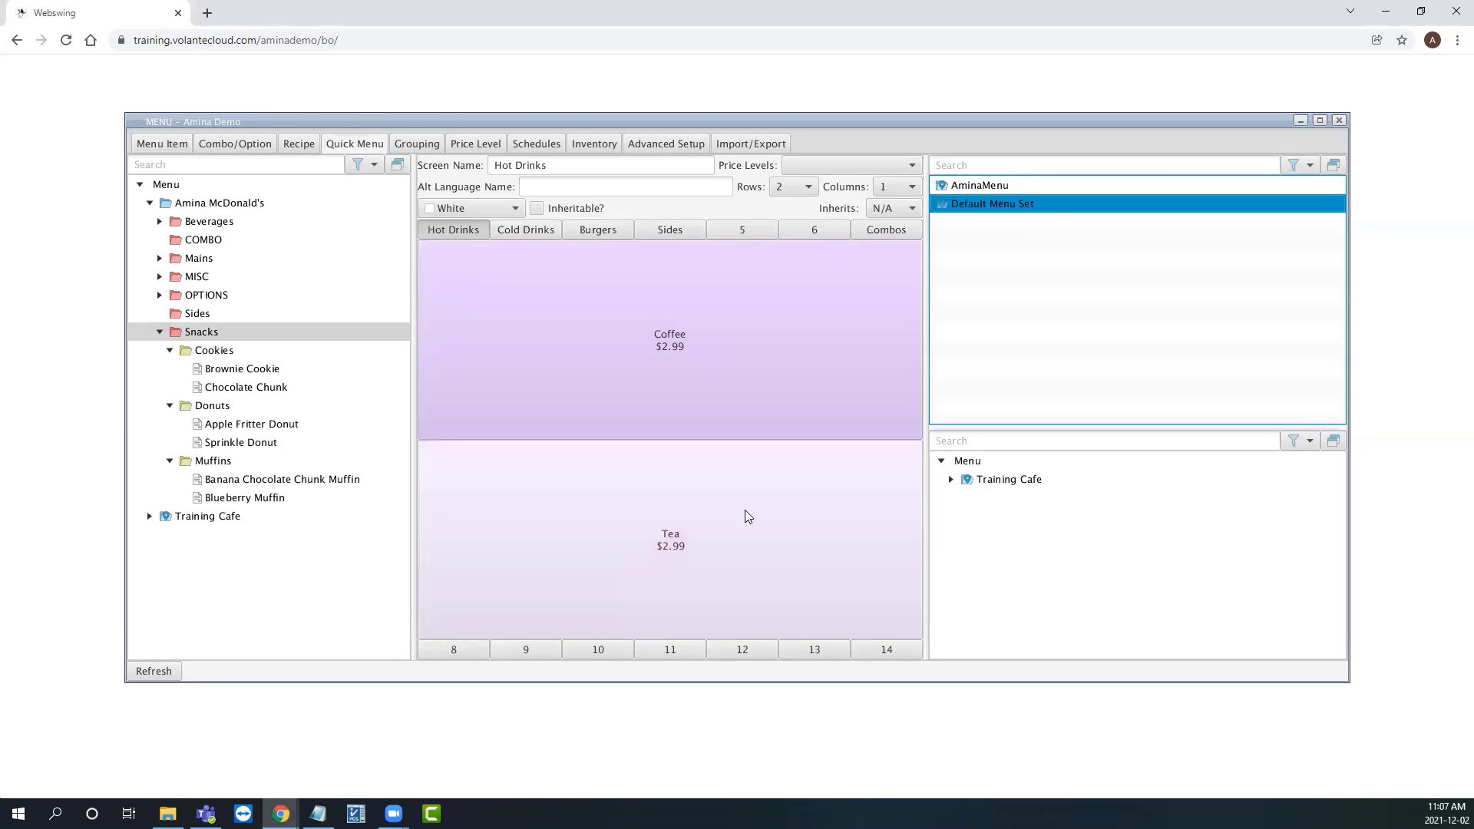
pyautogui.click(1040, 188)
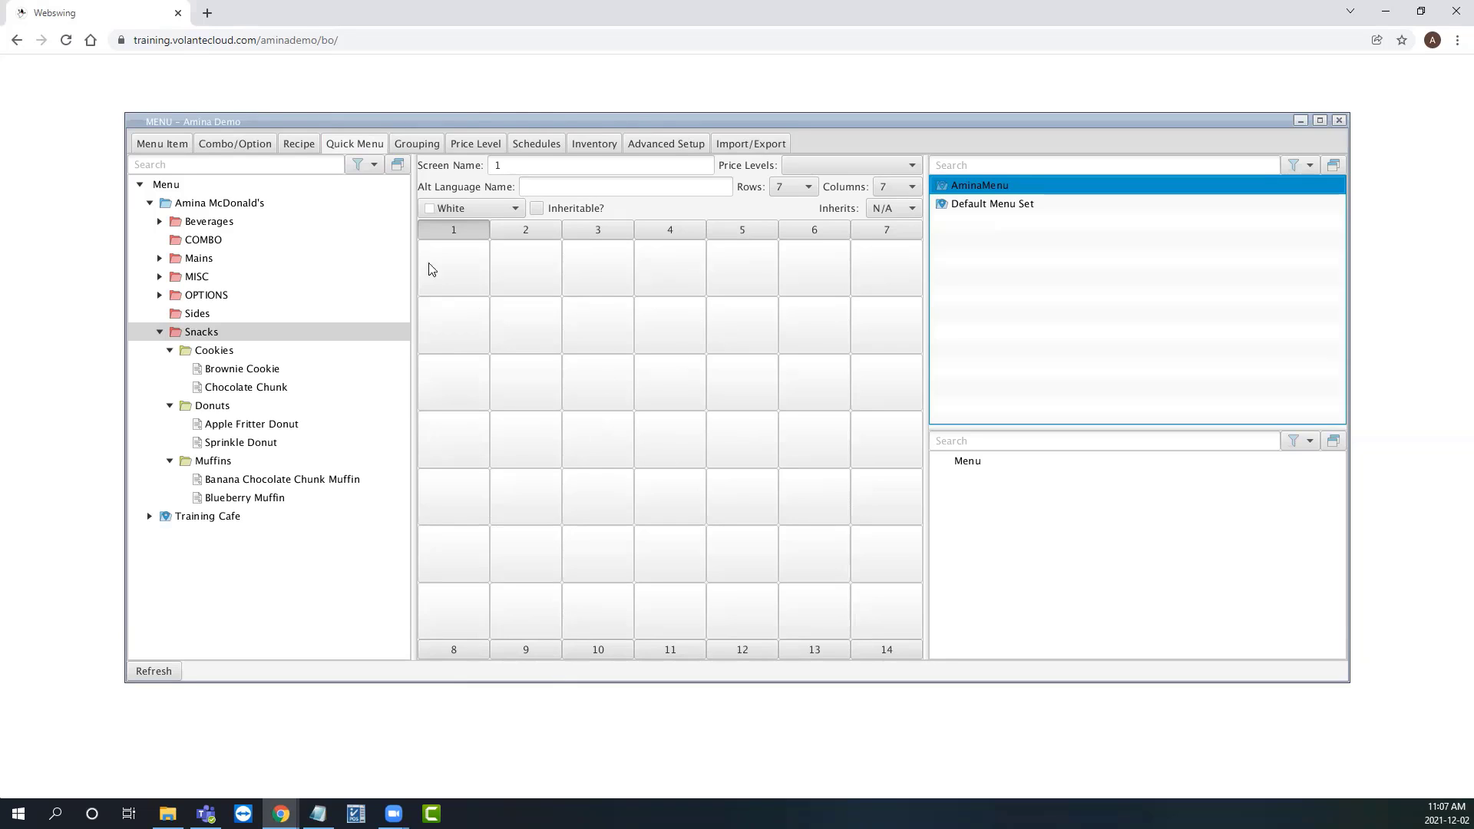
# Look through AminaMenu screens 2 to 5, then return to the empty 7×7 screen 1
pyautogui.click(520, 232)
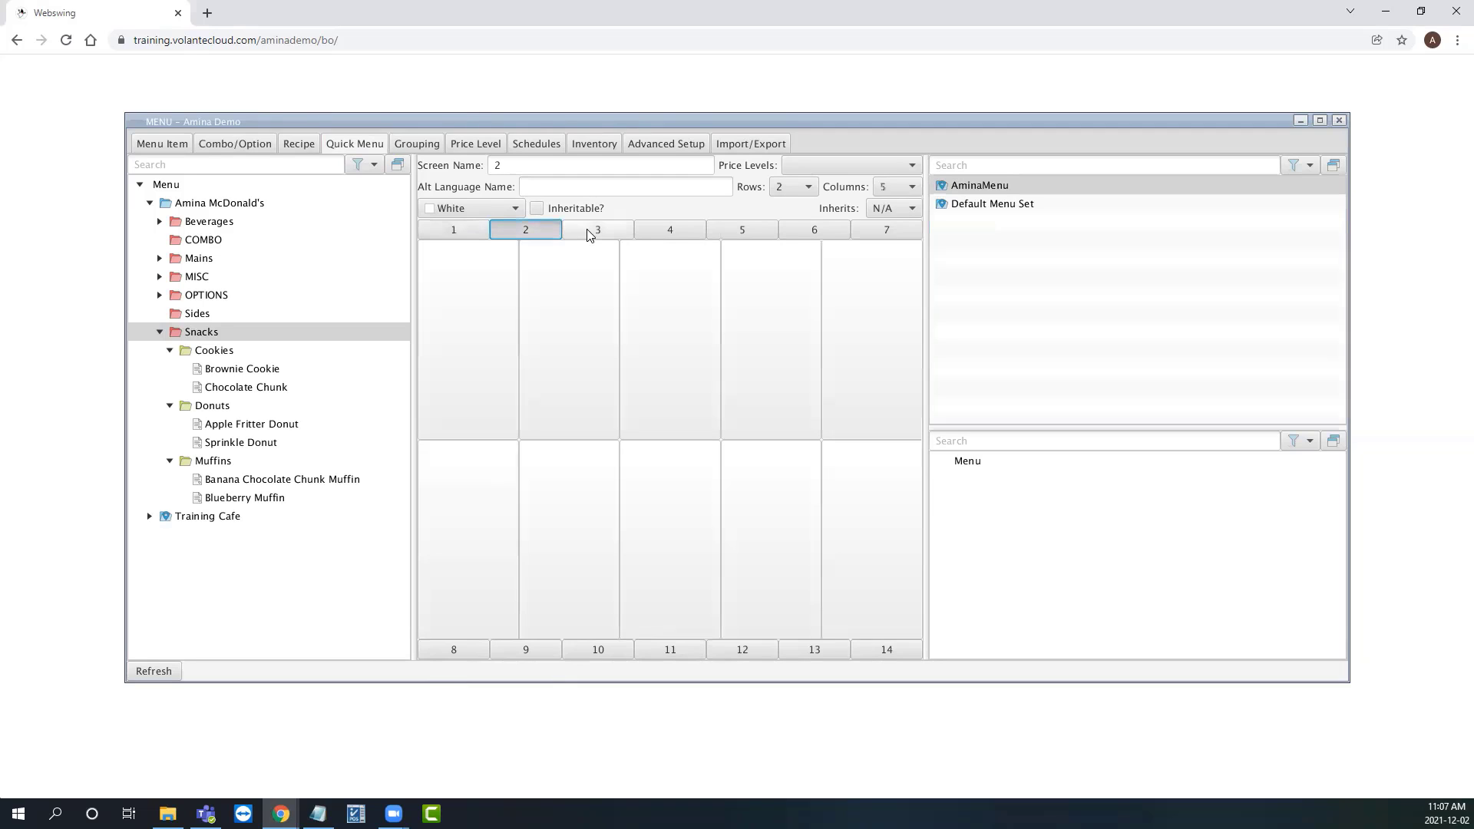
pyautogui.click(598, 230)
pyautogui.click(673, 230)
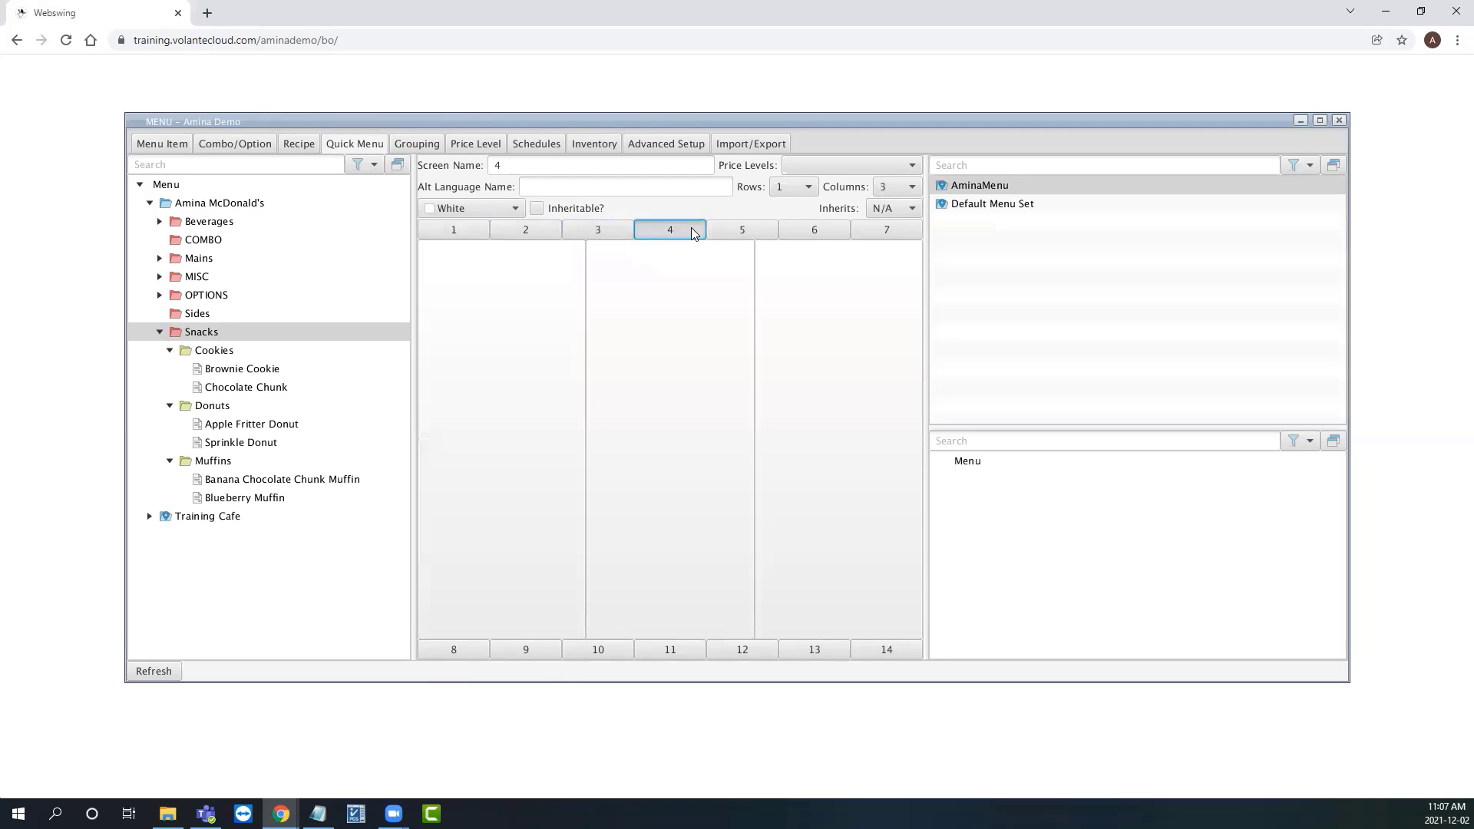
pyautogui.click(745, 229)
pyautogui.click(474, 230)
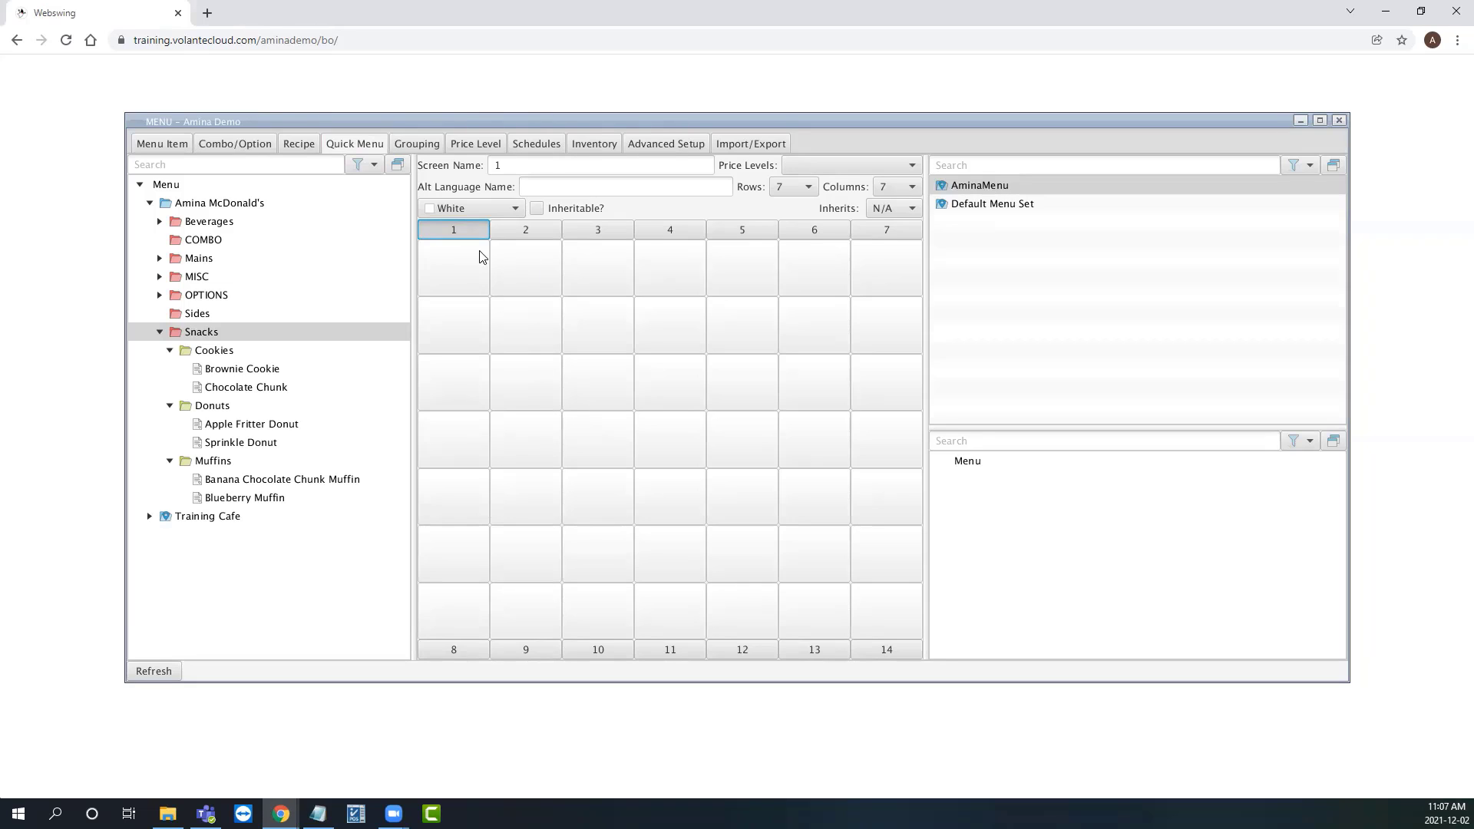
# Replace the first screen's Screen Name with 'Snacks'
pyautogui.doubleClick(503, 165)
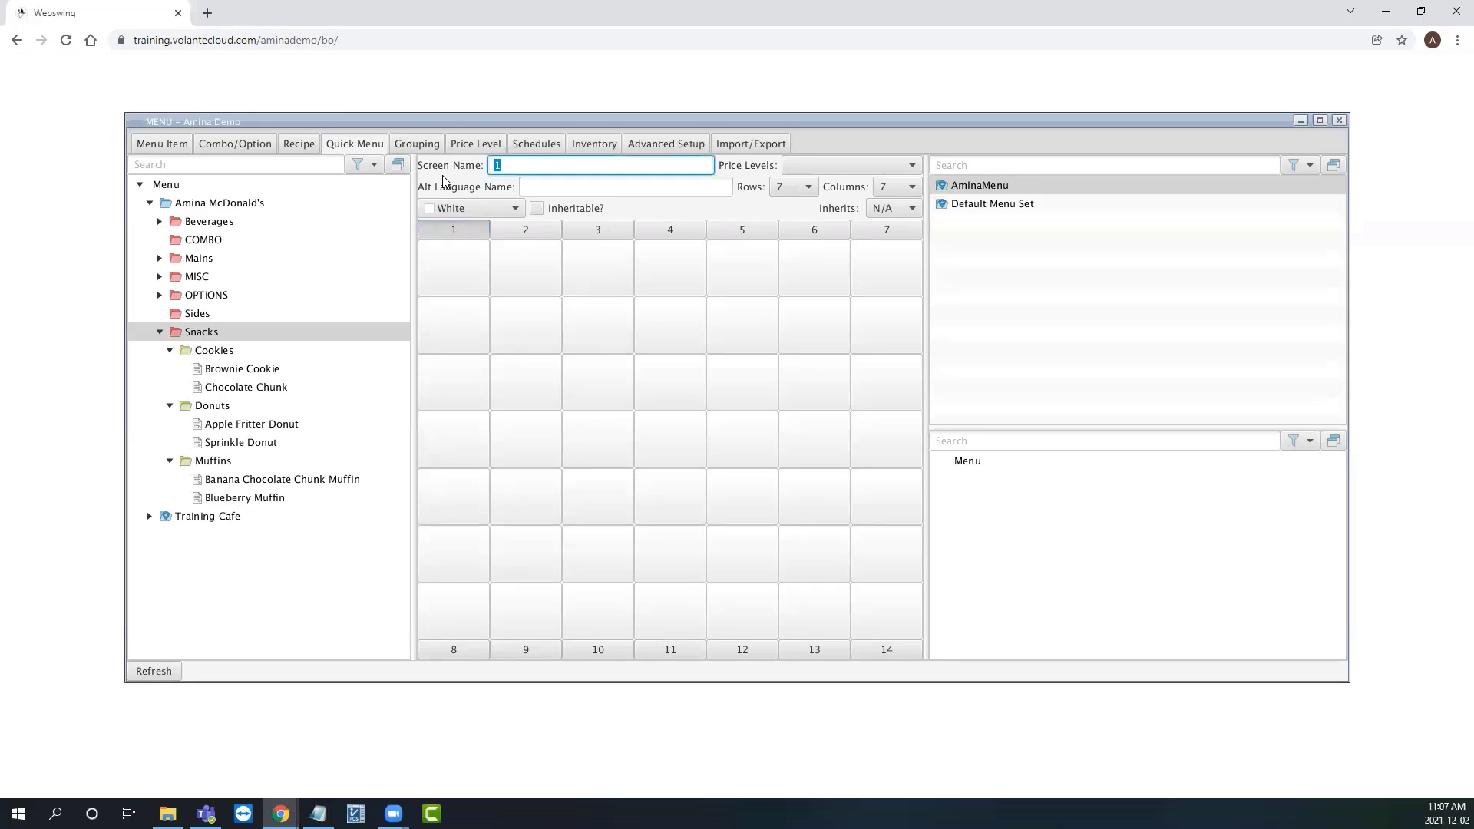
pyautogui.write('Snacks')
pyautogui.click(810, 190)
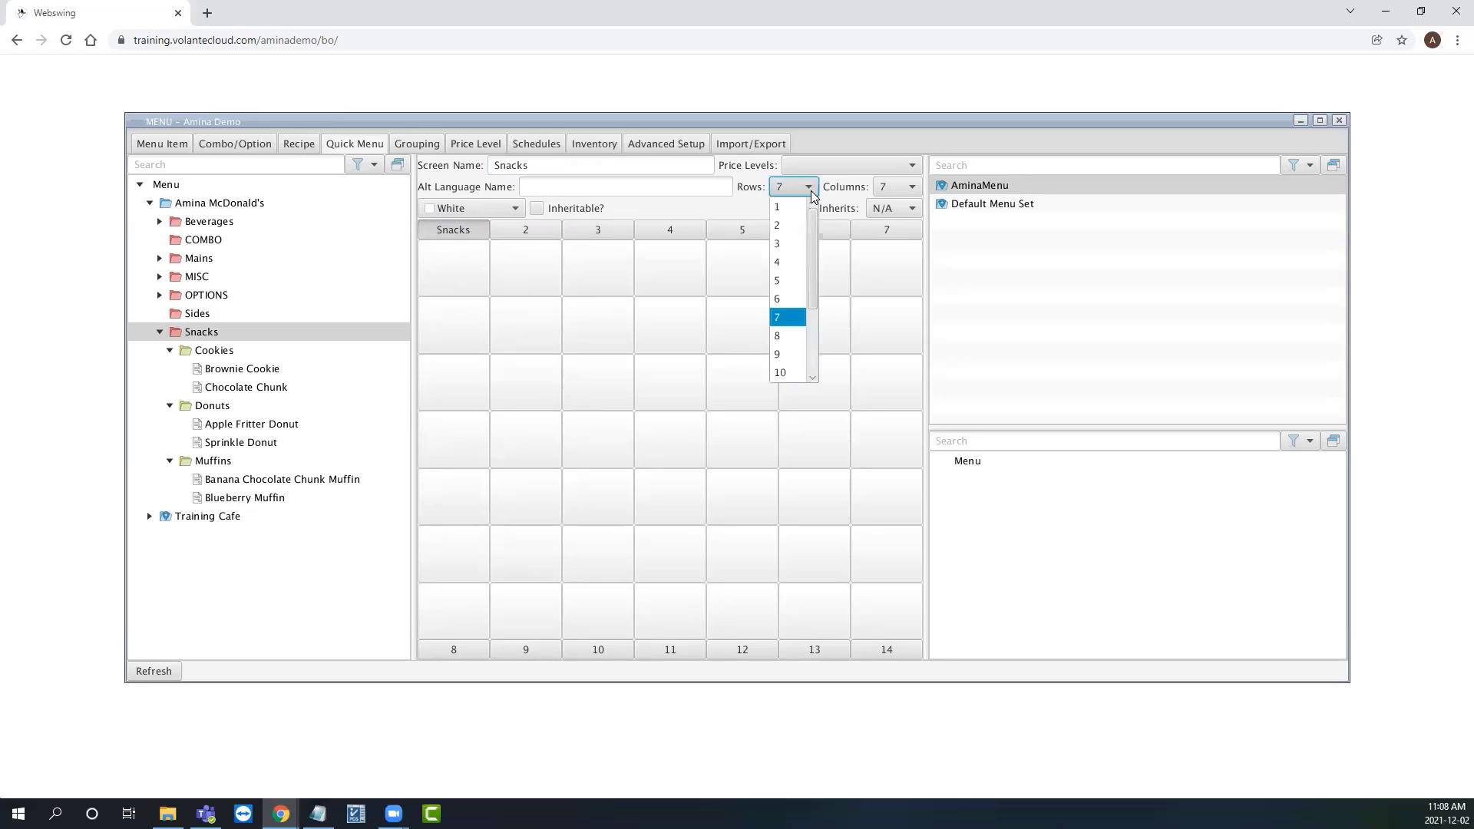
pyautogui.click(811, 191)
pyautogui.click(909, 189)
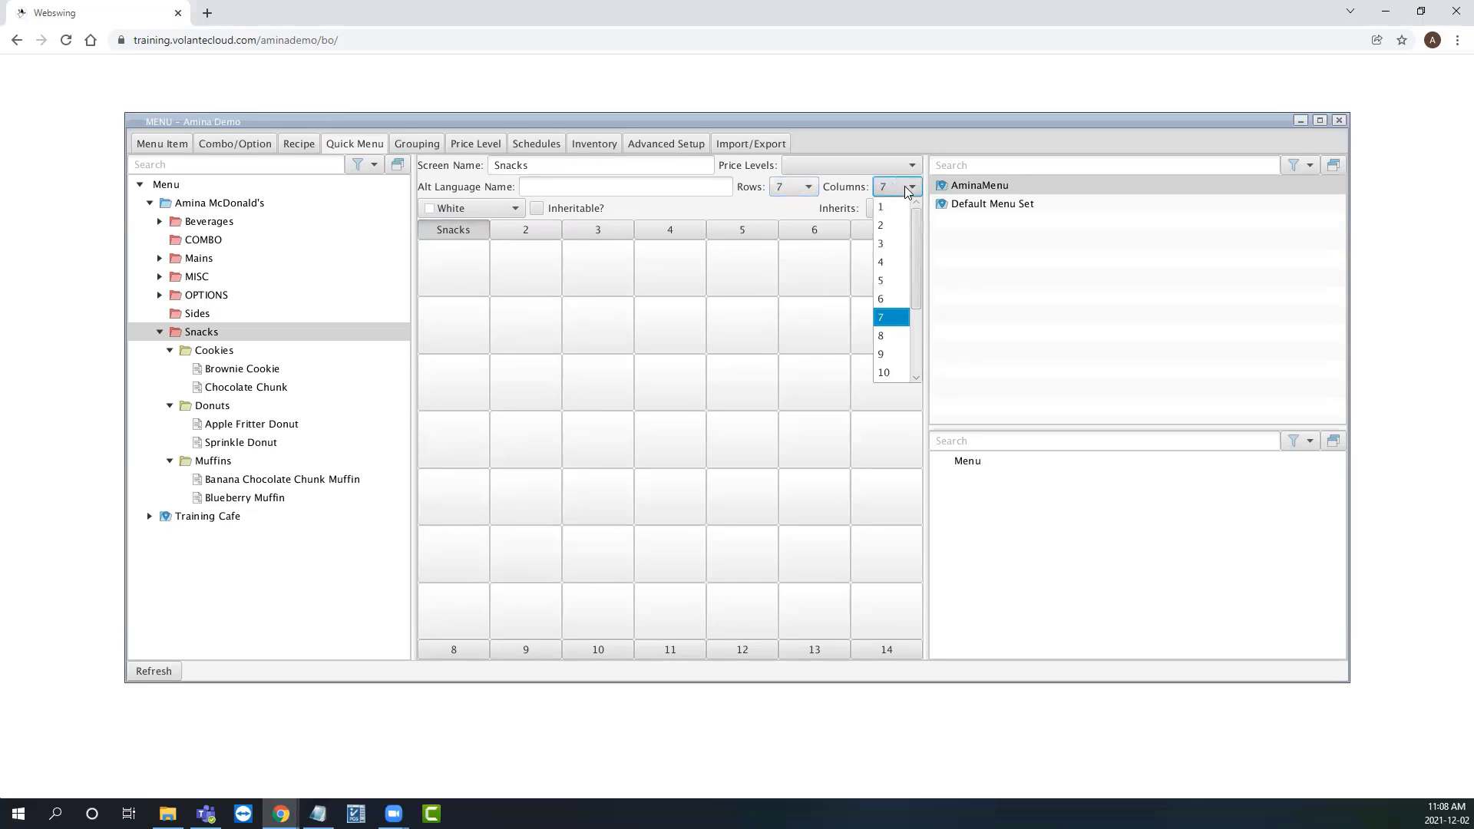
pyautogui.click(911, 185)
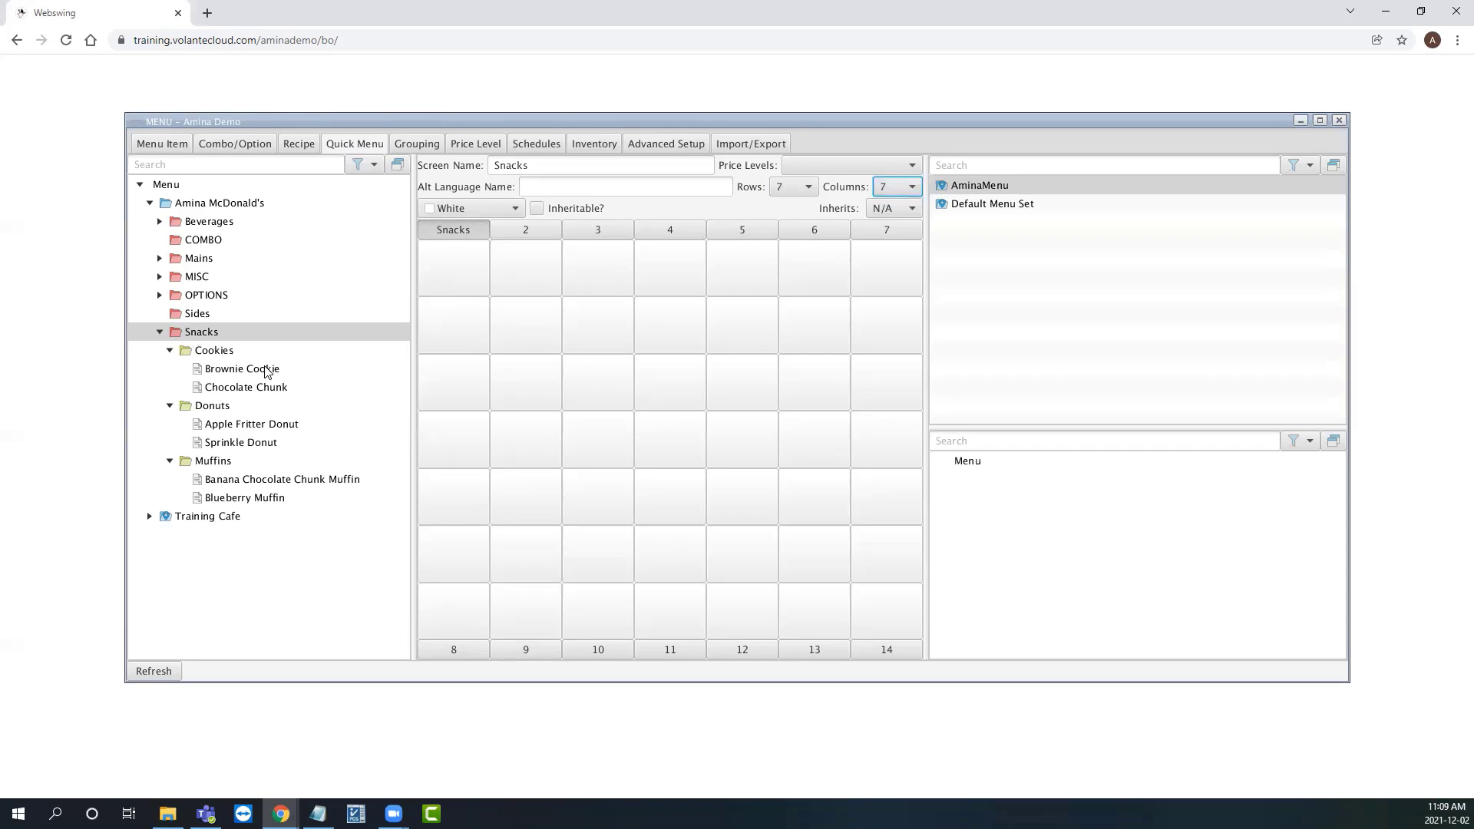
# Place Brownie Cookie, Chocolate Chunk, Apple Fritter, Sprinkle Donut, Banana Chocolate Chunk and Blueberry Muffin, two per row
pyautogui.moveTo(267, 367); pyautogui.dragTo(449, 275)
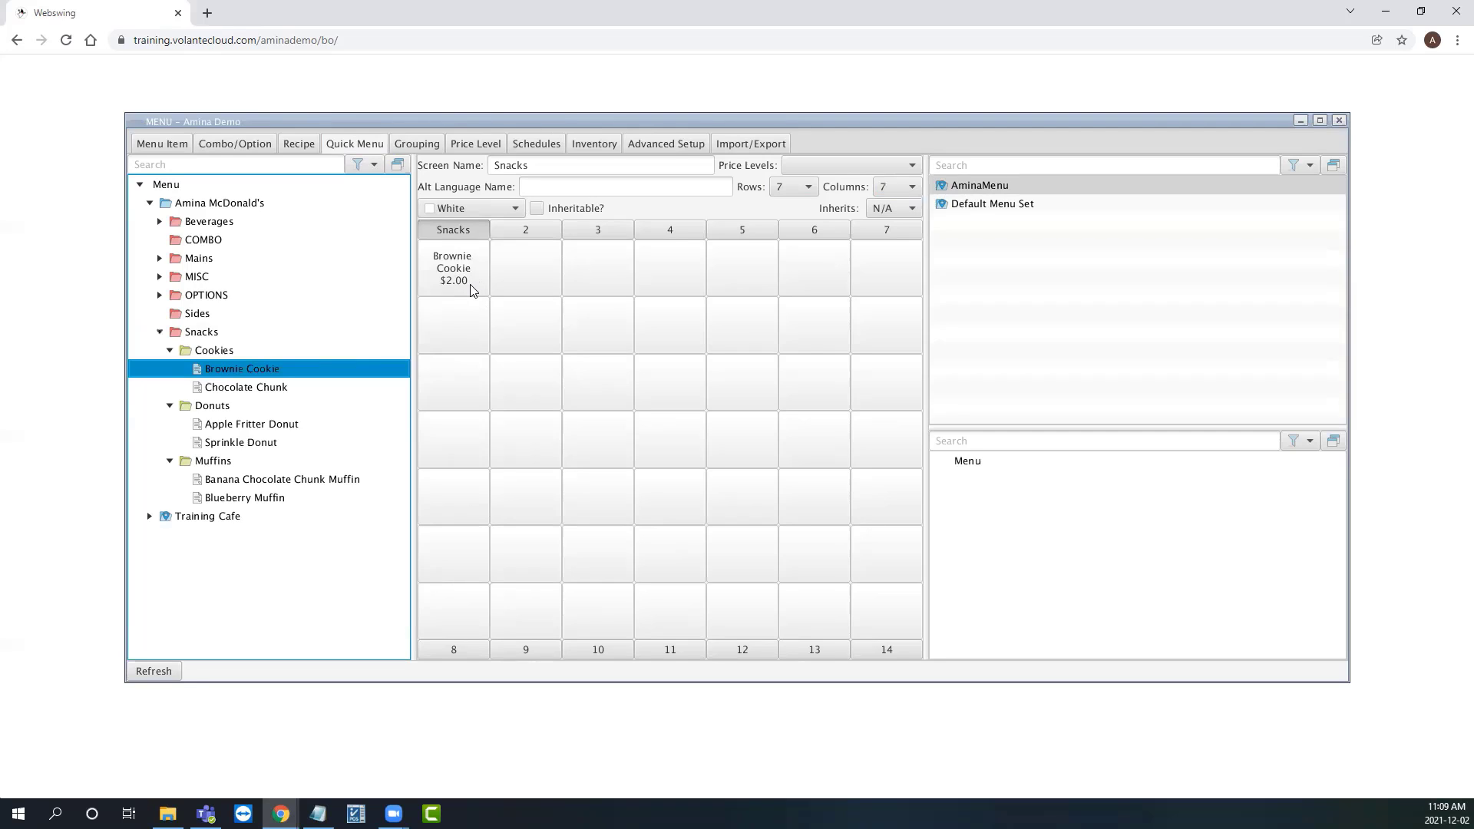
pyautogui.moveTo(273, 388); pyautogui.dragTo(516, 274)
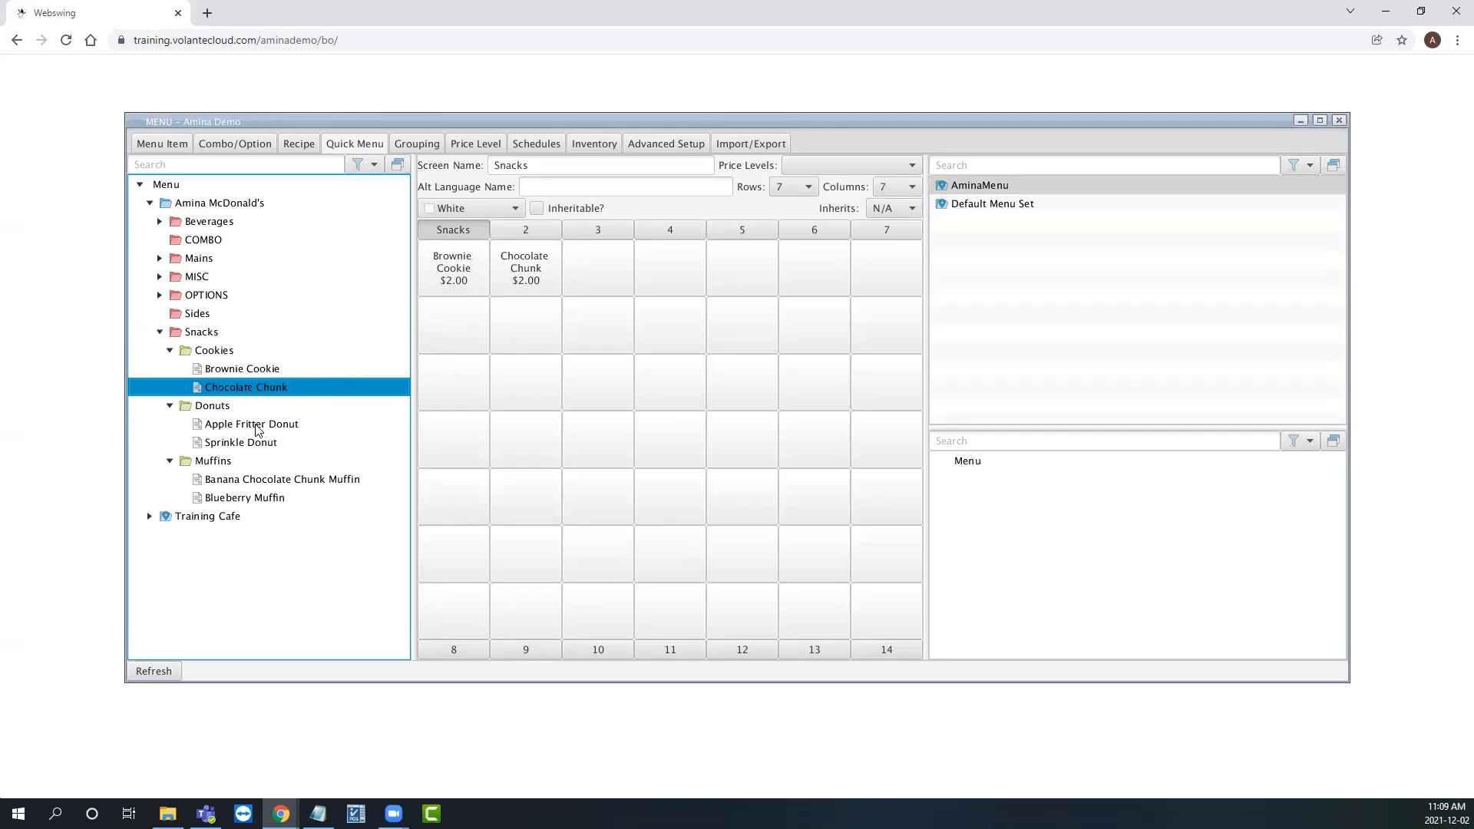
pyautogui.moveTo(257, 427); pyautogui.dragTo(459, 333)
pyautogui.moveTo(249, 445); pyautogui.dragTo(525, 331)
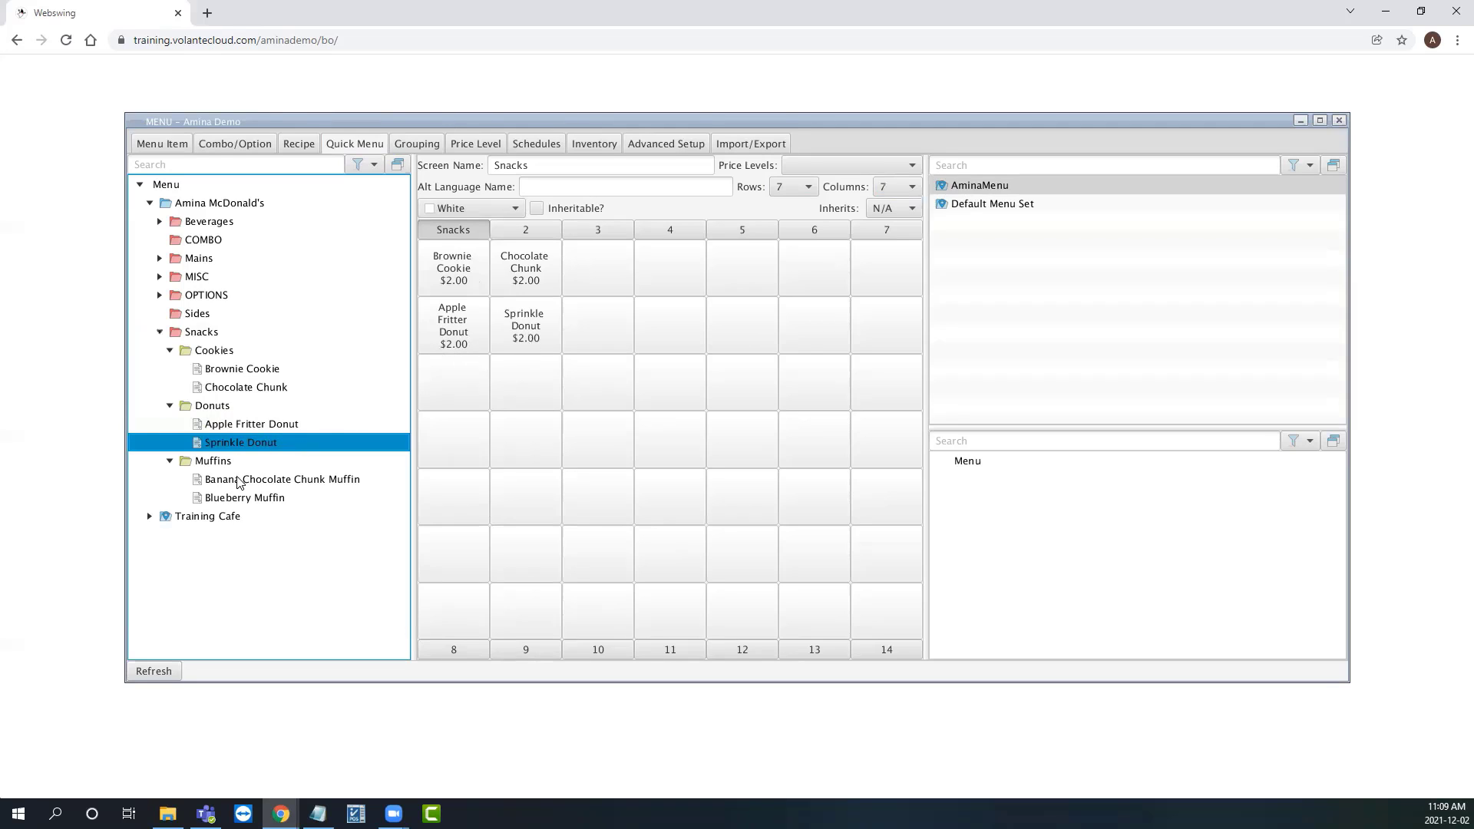
pyautogui.moveTo(239, 479); pyautogui.dragTo(454, 387)
pyautogui.moveTo(242, 499); pyautogui.dragTo(520, 395)
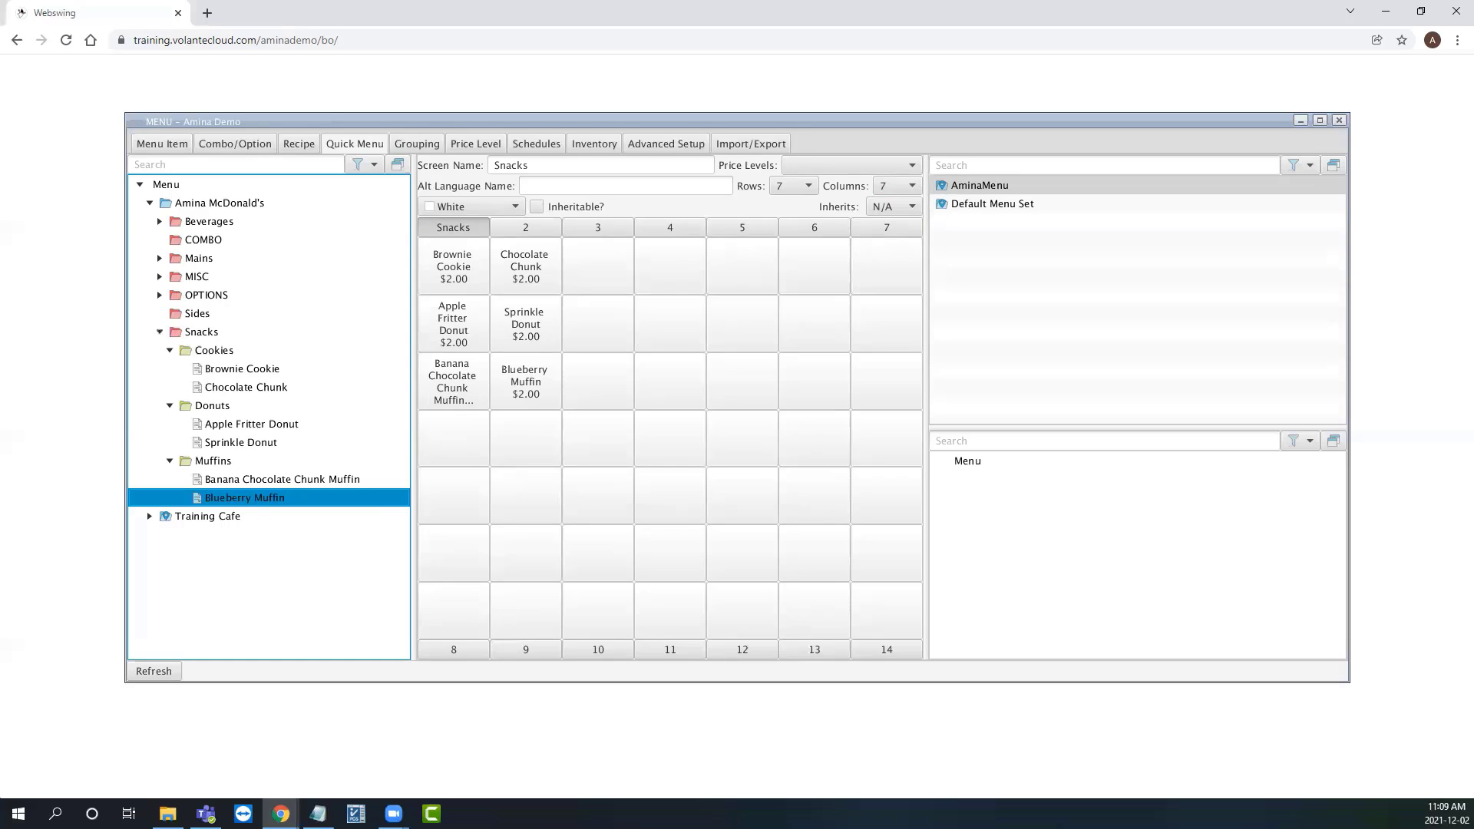
# Colour the Chocolate Chunk button pale yellow
pyautogui.click(513, 270)
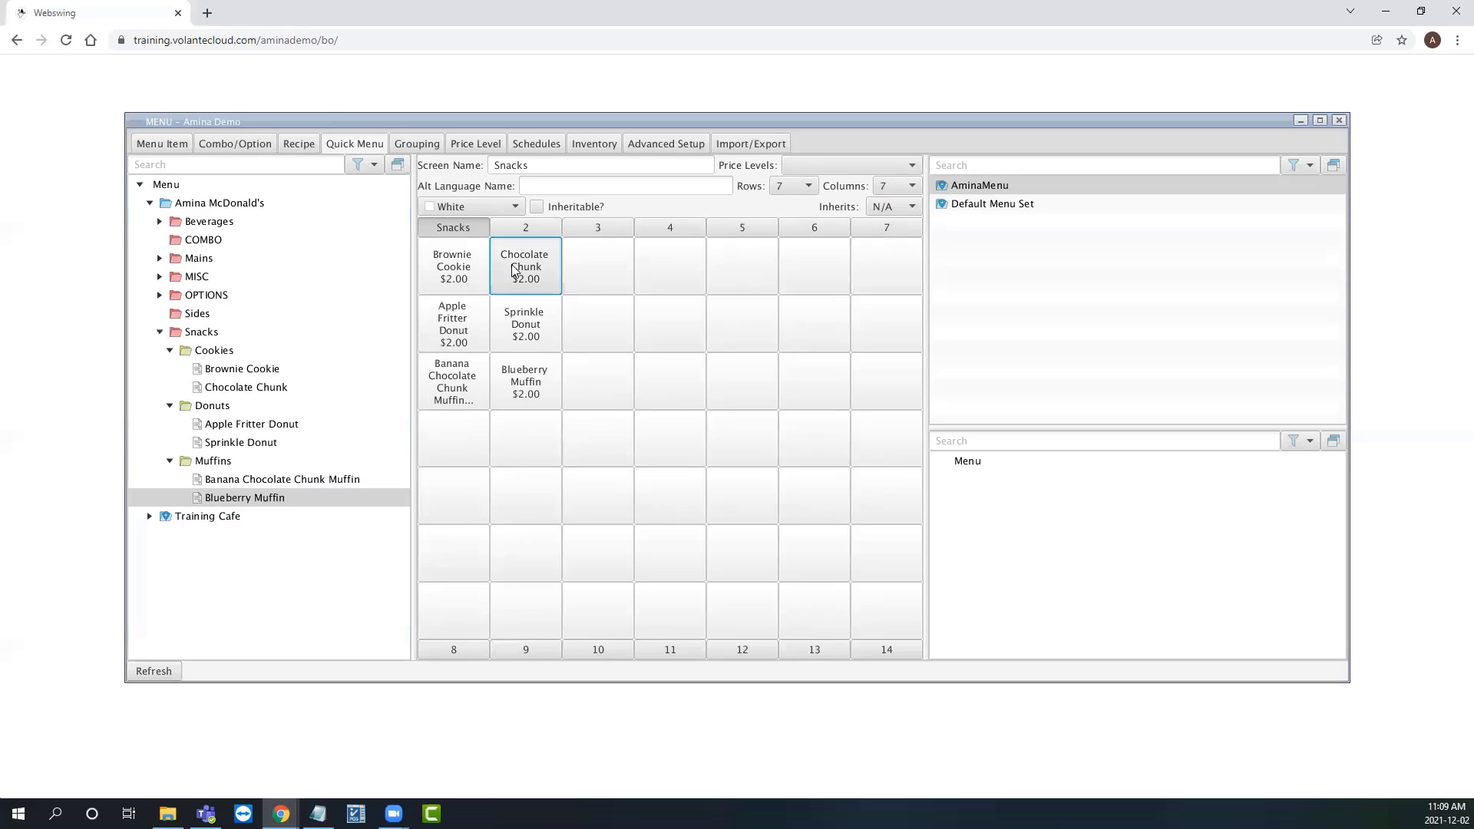
pyautogui.click(491, 203)
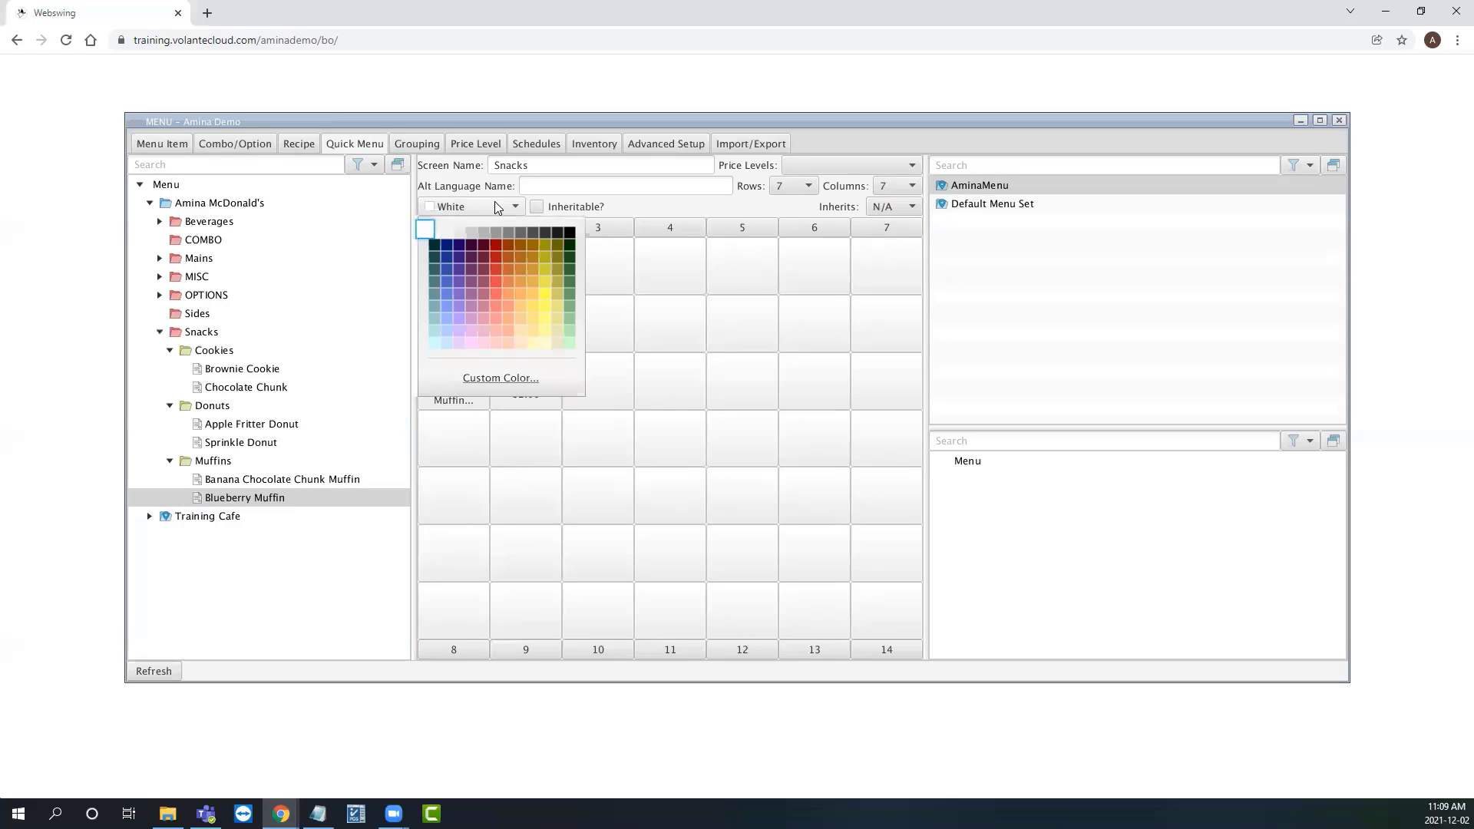
pyautogui.click(534, 343)
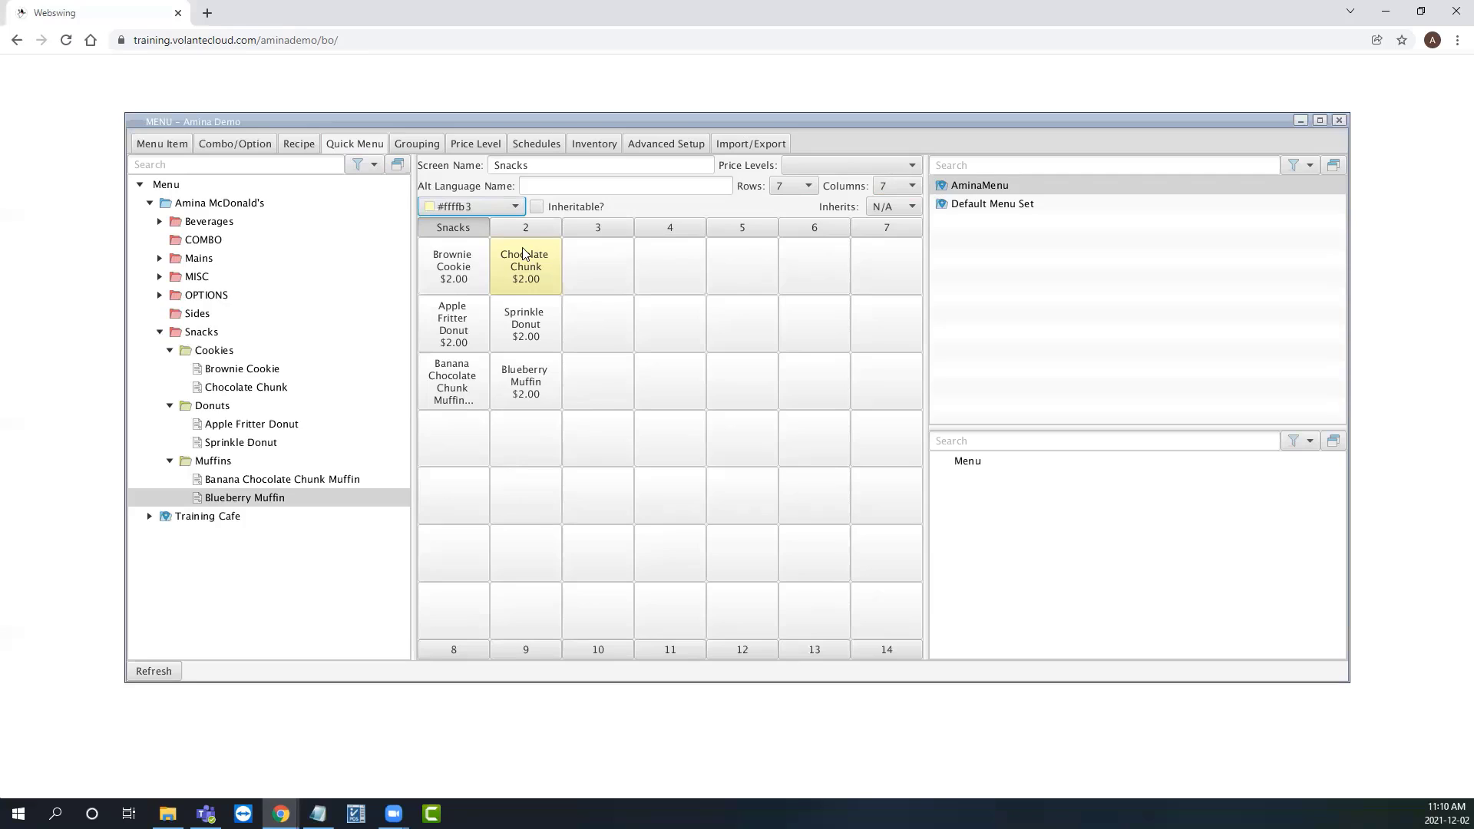
# Select all six snack buttons and colour them pale green #ccffcc
pyautogui.moveTo(534, 275); pyautogui.dragTo(471, 269)
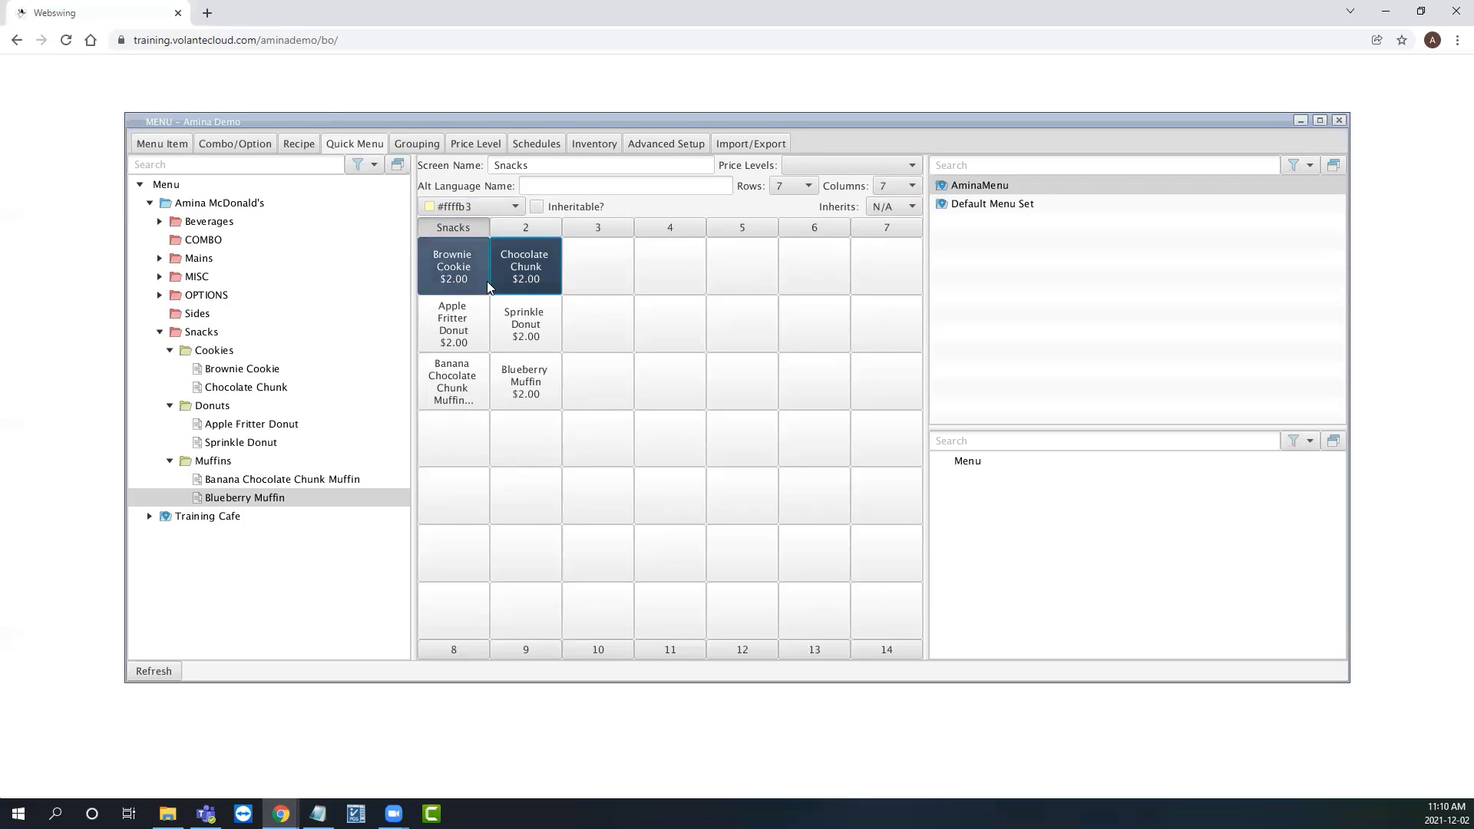
pyautogui.click(605, 289)
pyautogui.click(540, 282)
pyautogui.keyDown('shift'); pyautogui.click(464, 278); pyautogui.keyUp('shift')
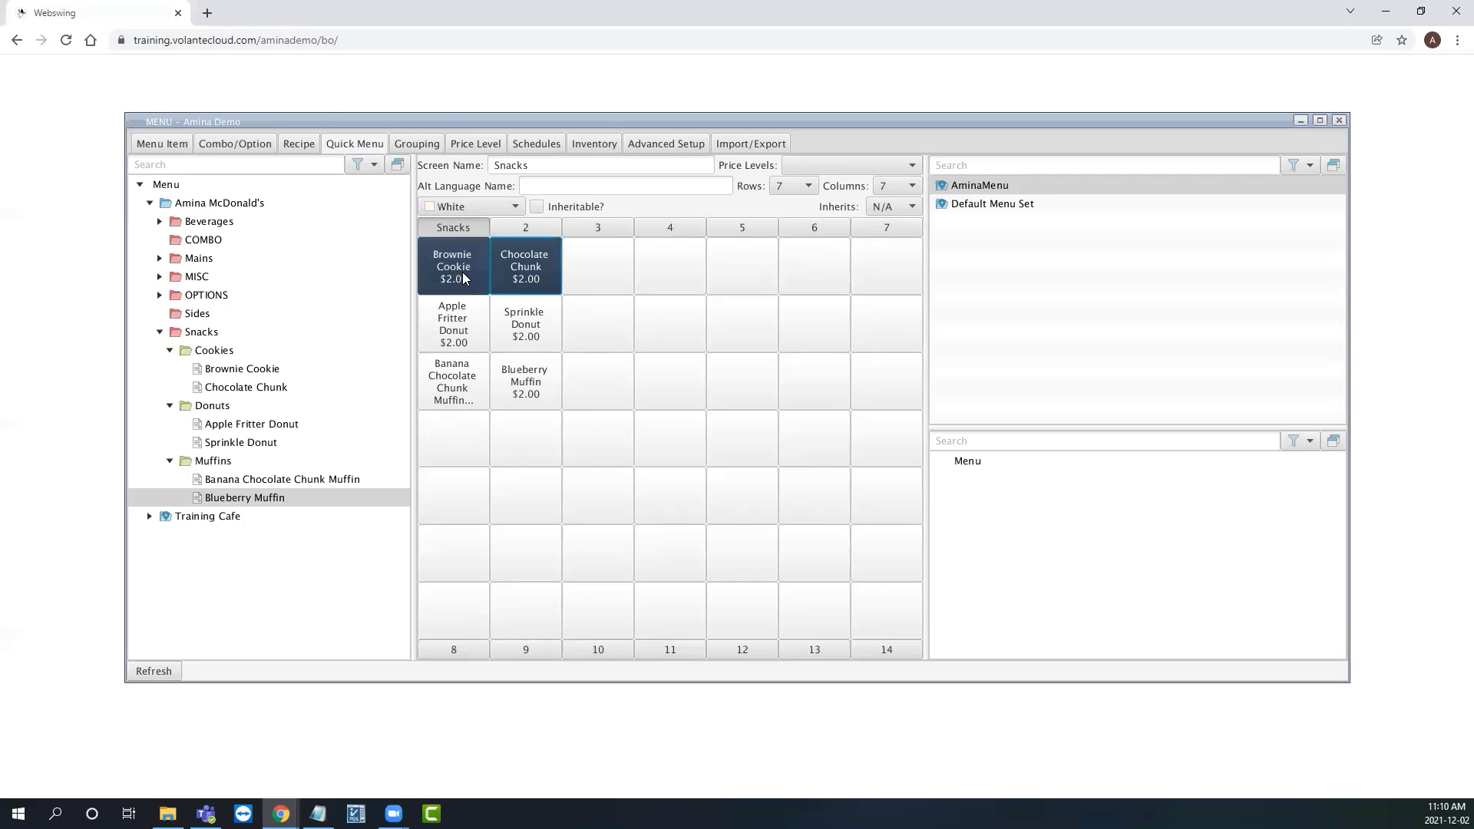
pyautogui.click(586, 282)
pyautogui.moveTo(541, 274); pyautogui.dragTo(532, 382)
pyautogui.click(621, 280)
pyautogui.moveTo(544, 274)
pyautogui.mouseDown()
pyautogui.moveTo(468, 275)
pyautogui.moveTo(465, 311)
pyautogui.moveTo(465, 342)
pyautogui.moveTo(529, 332)
pyautogui.moveTo(538, 393)
pyautogui.moveTo(451, 395)
pyautogui.moveTo(527, 438)
pyautogui.mouseUp()
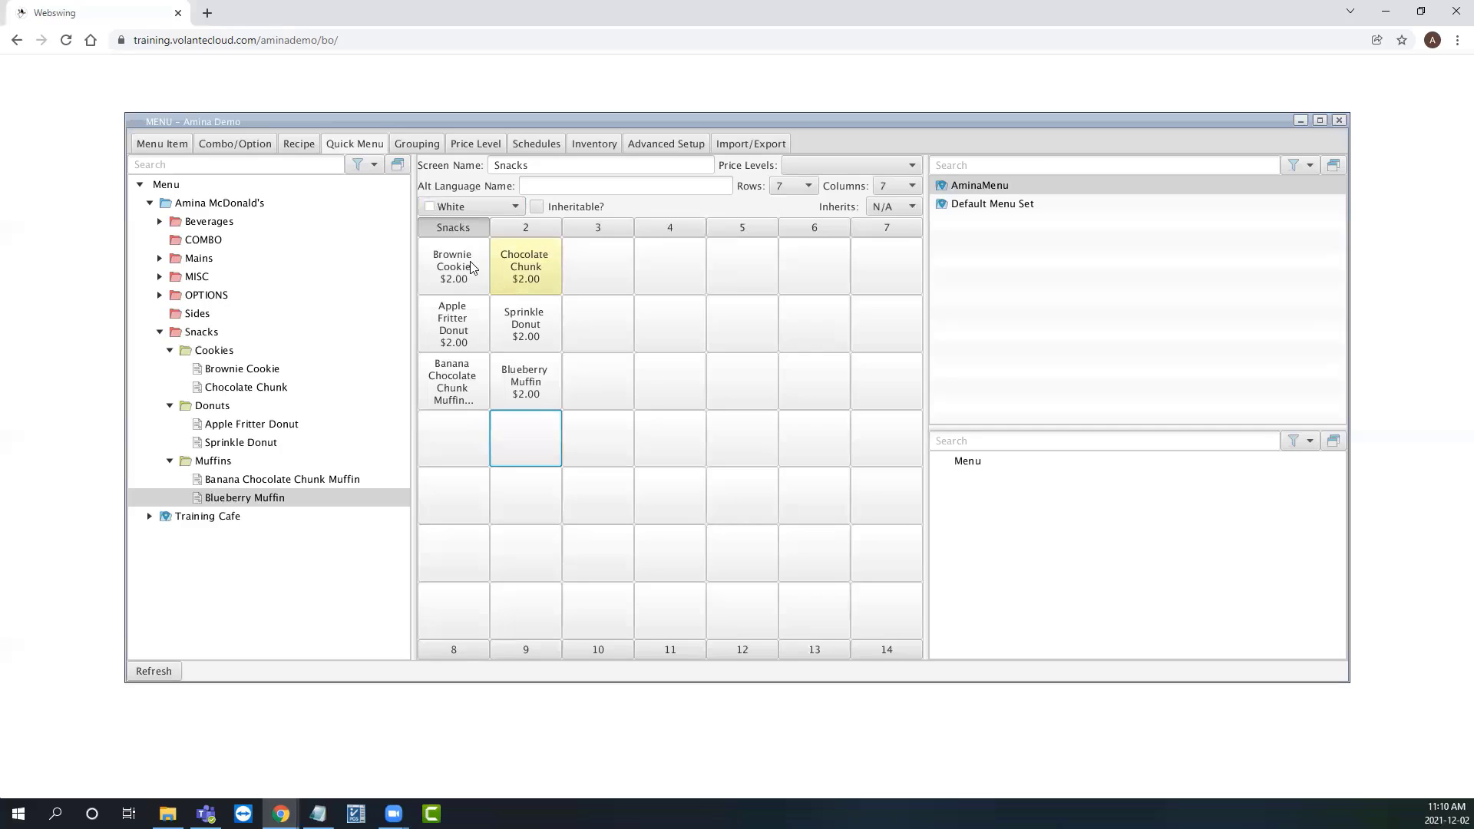
pyautogui.click(459, 286)
pyautogui.moveTo(461, 290)
pyautogui.mouseDown()
pyautogui.moveTo(457, 367)
pyautogui.moveTo(472, 390)
pyautogui.moveTo(537, 393)
pyautogui.moveTo(542, 265)
pyautogui.mouseUp()
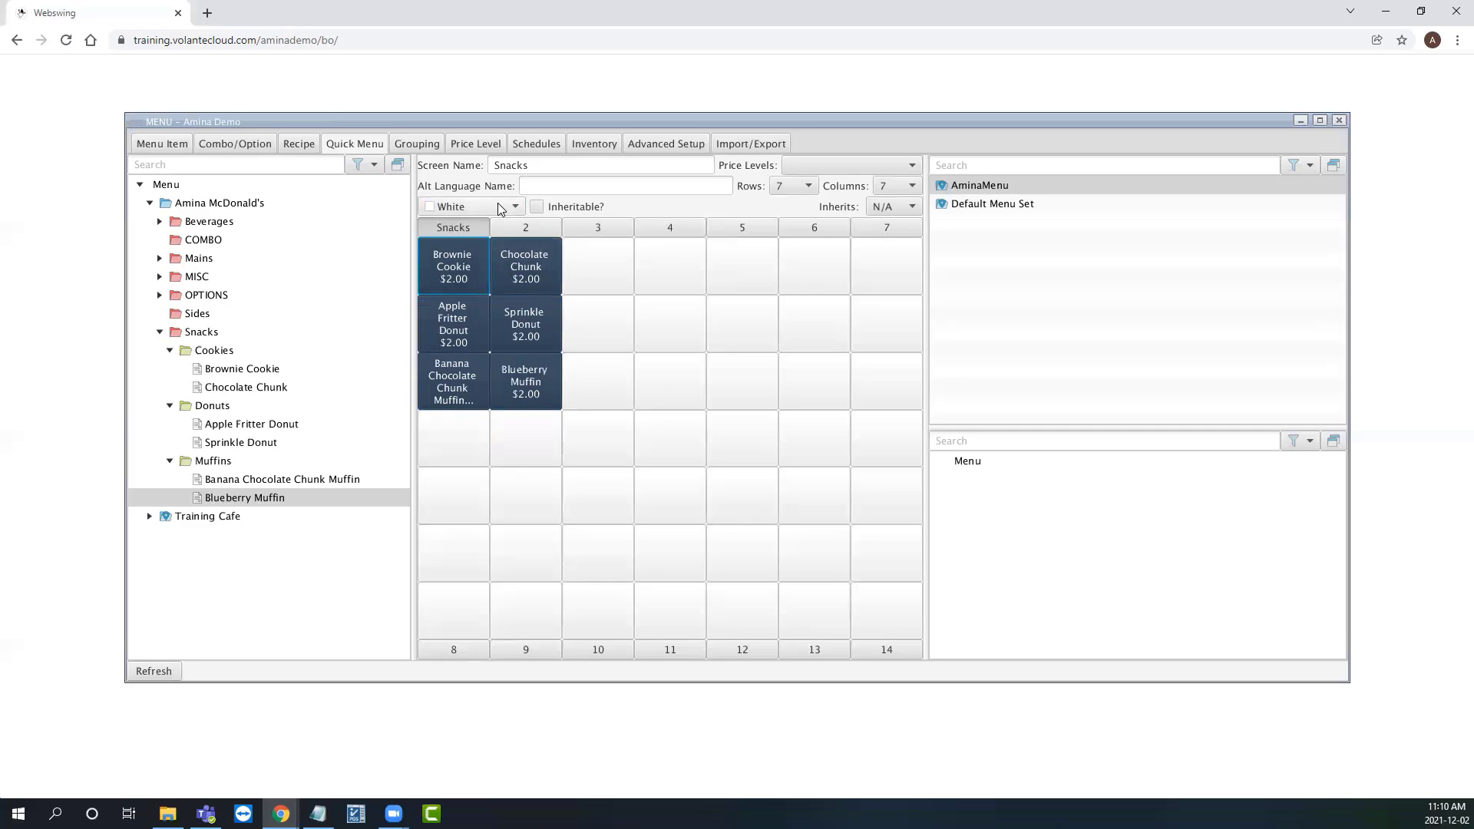
pyautogui.click(497, 203)
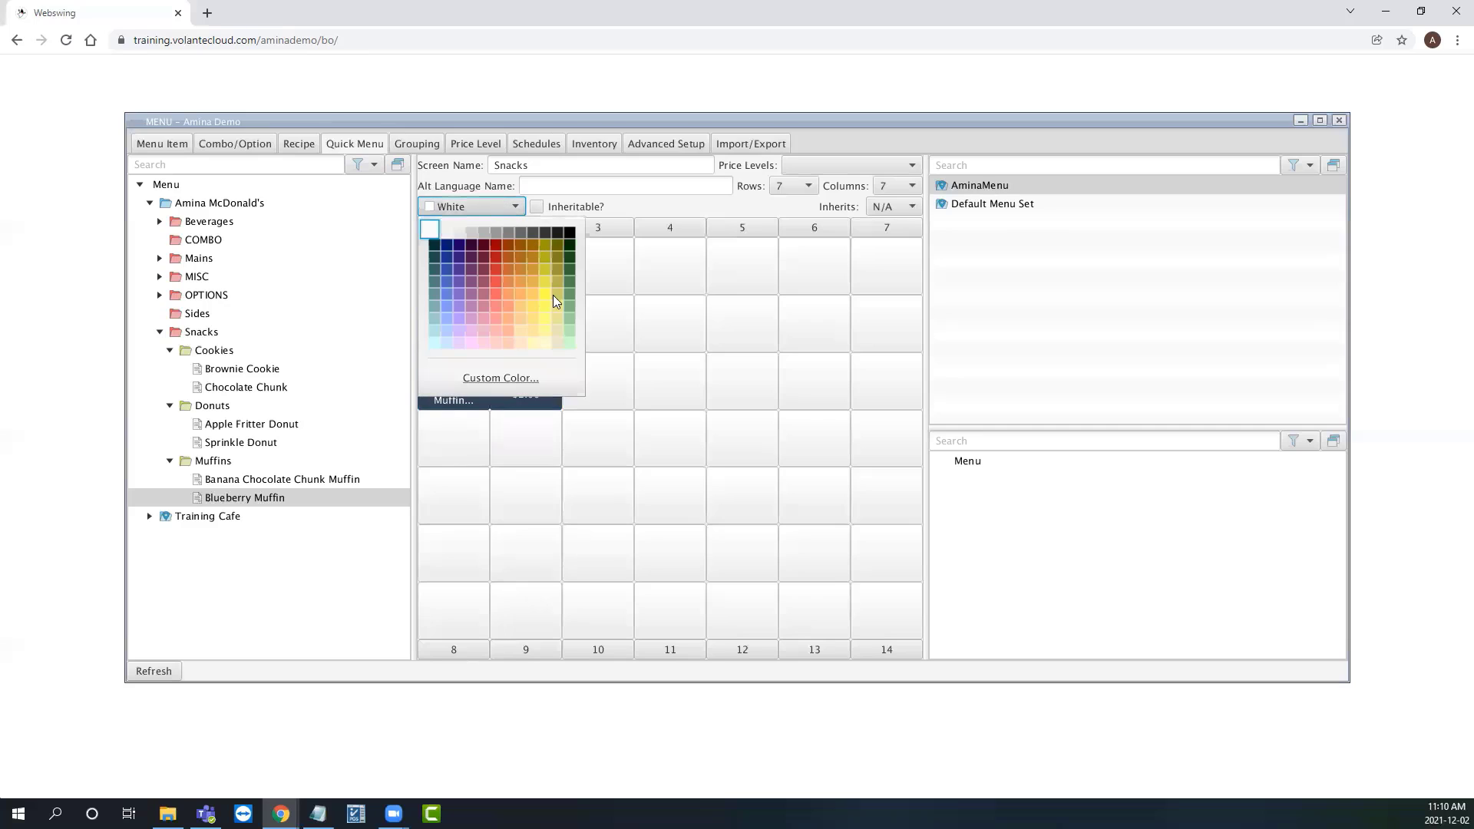
pyautogui.click(560, 340)
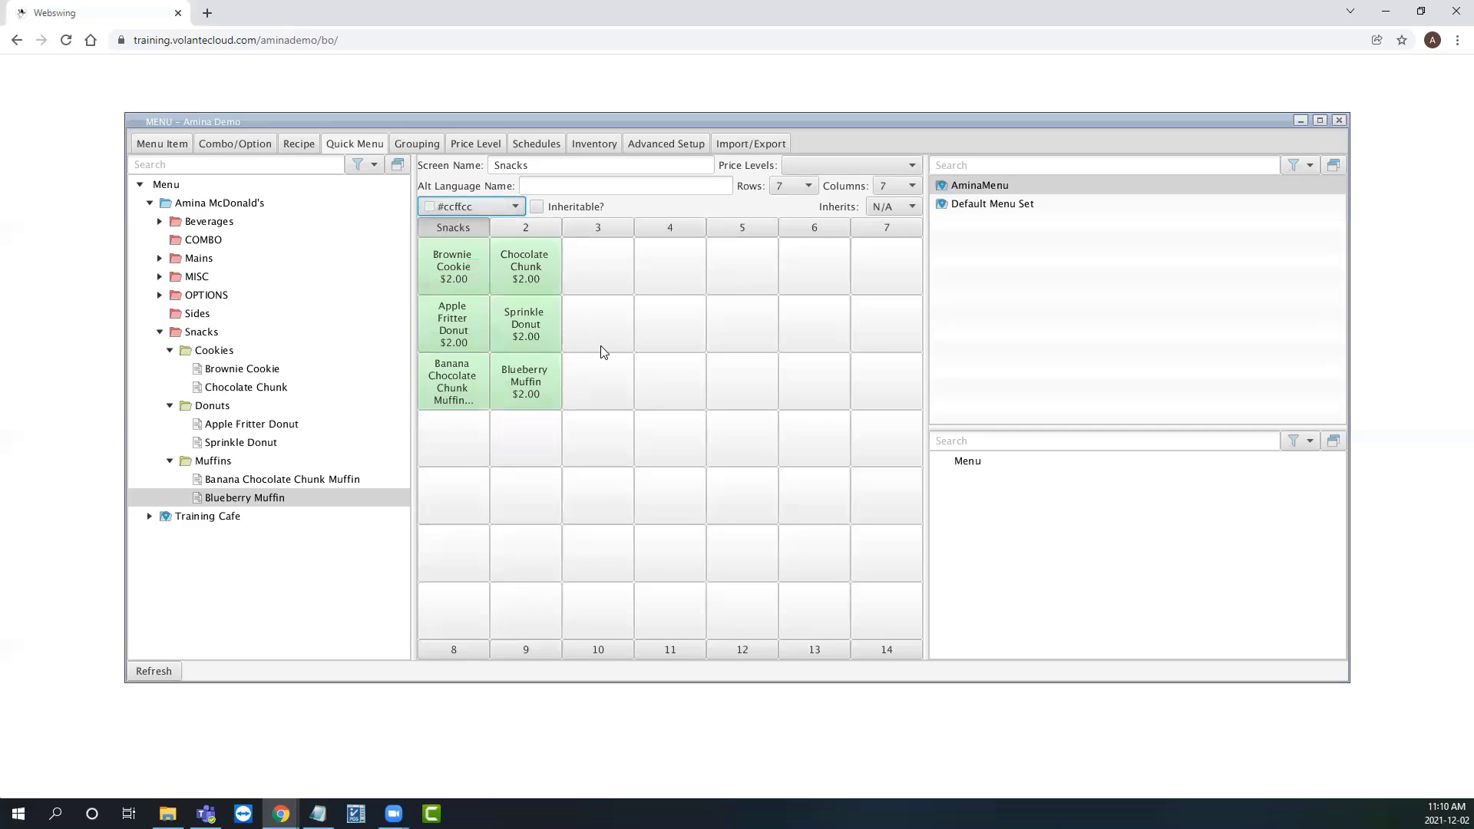
# Cut Chocolate Chunk from column 2 and paste it into column 3
pyautogui.rightClick(517, 268)
pyautogui.click(569, 284)
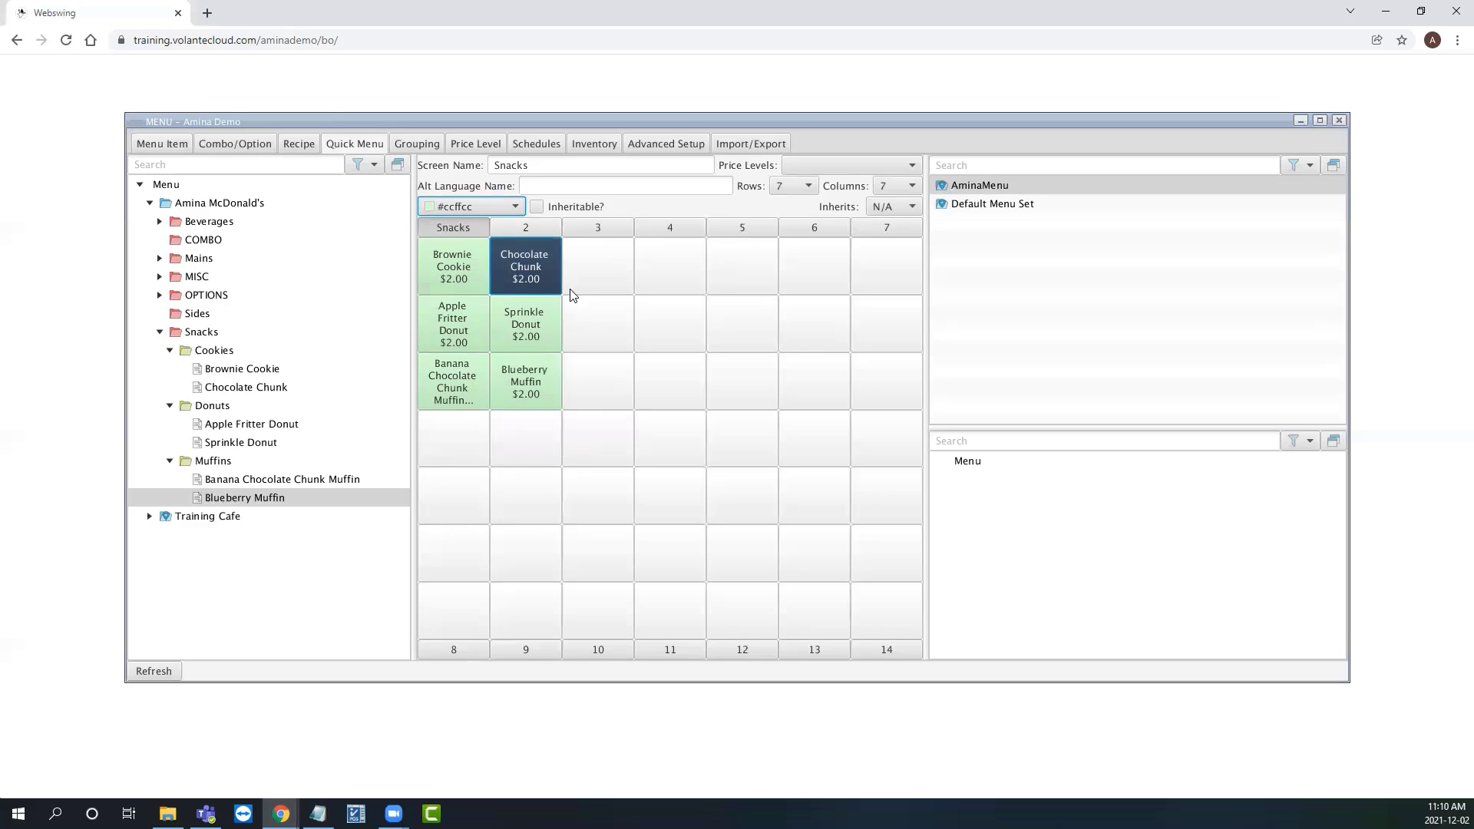
pyautogui.click(594, 264)
pyautogui.rightClick(596, 265)
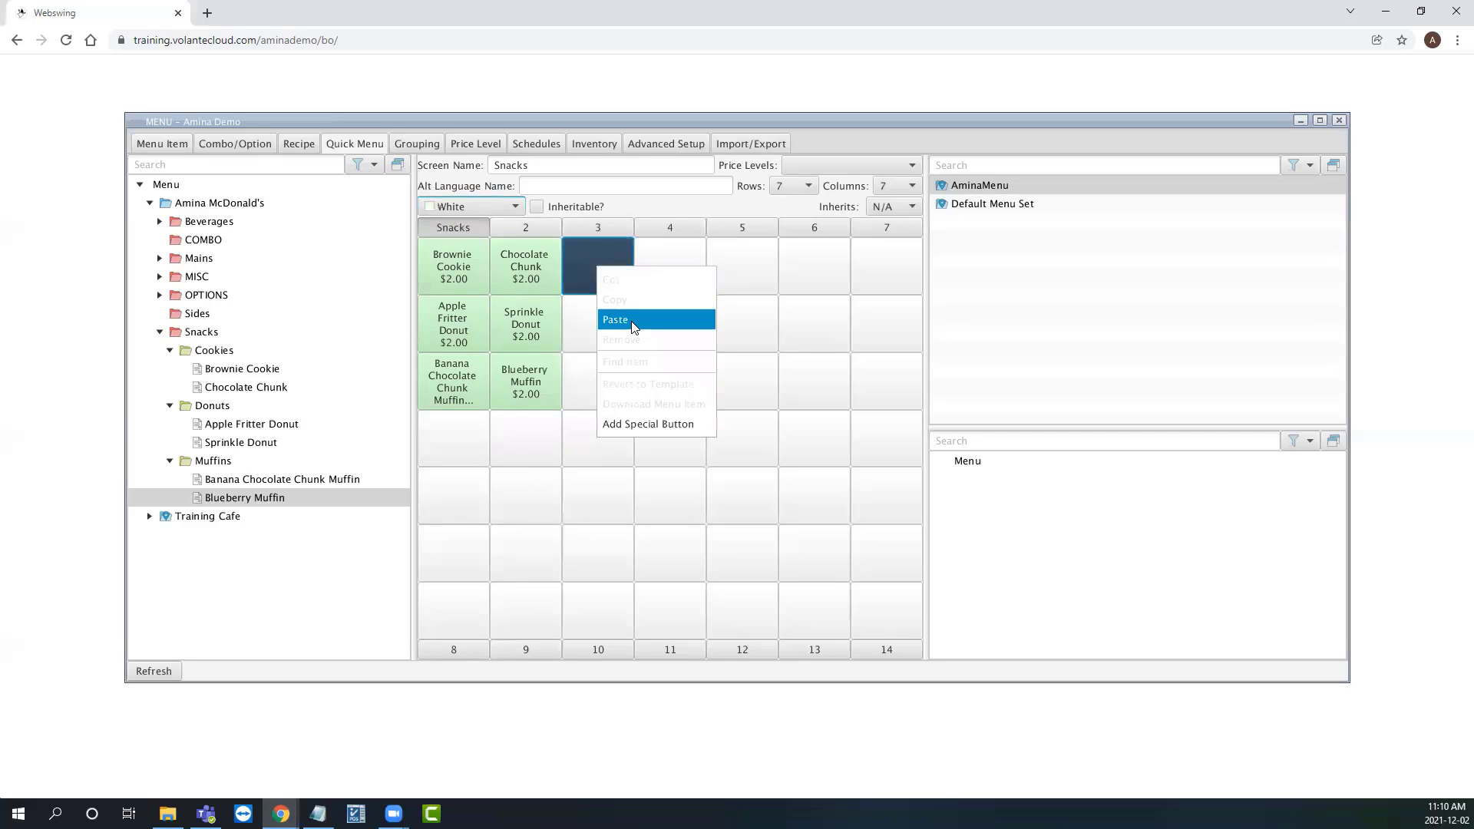
pyautogui.click(632, 319)
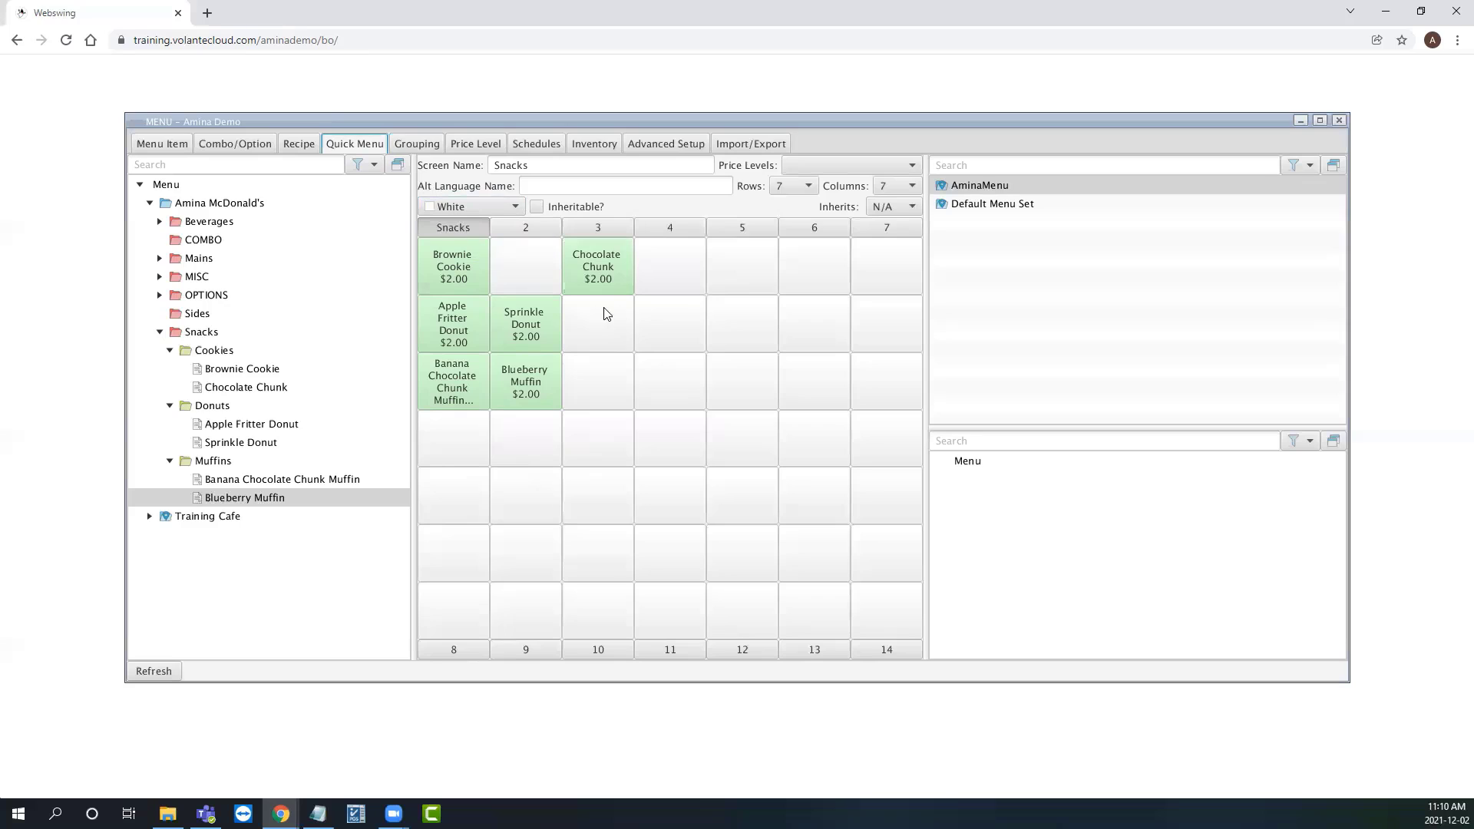
# Copy both muffin buttons into row 4, then copy the Chocolate Chunk button
pyautogui.moveTo(461, 386); pyautogui.dragTo(528, 388)
pyautogui.rightClick(528, 389)
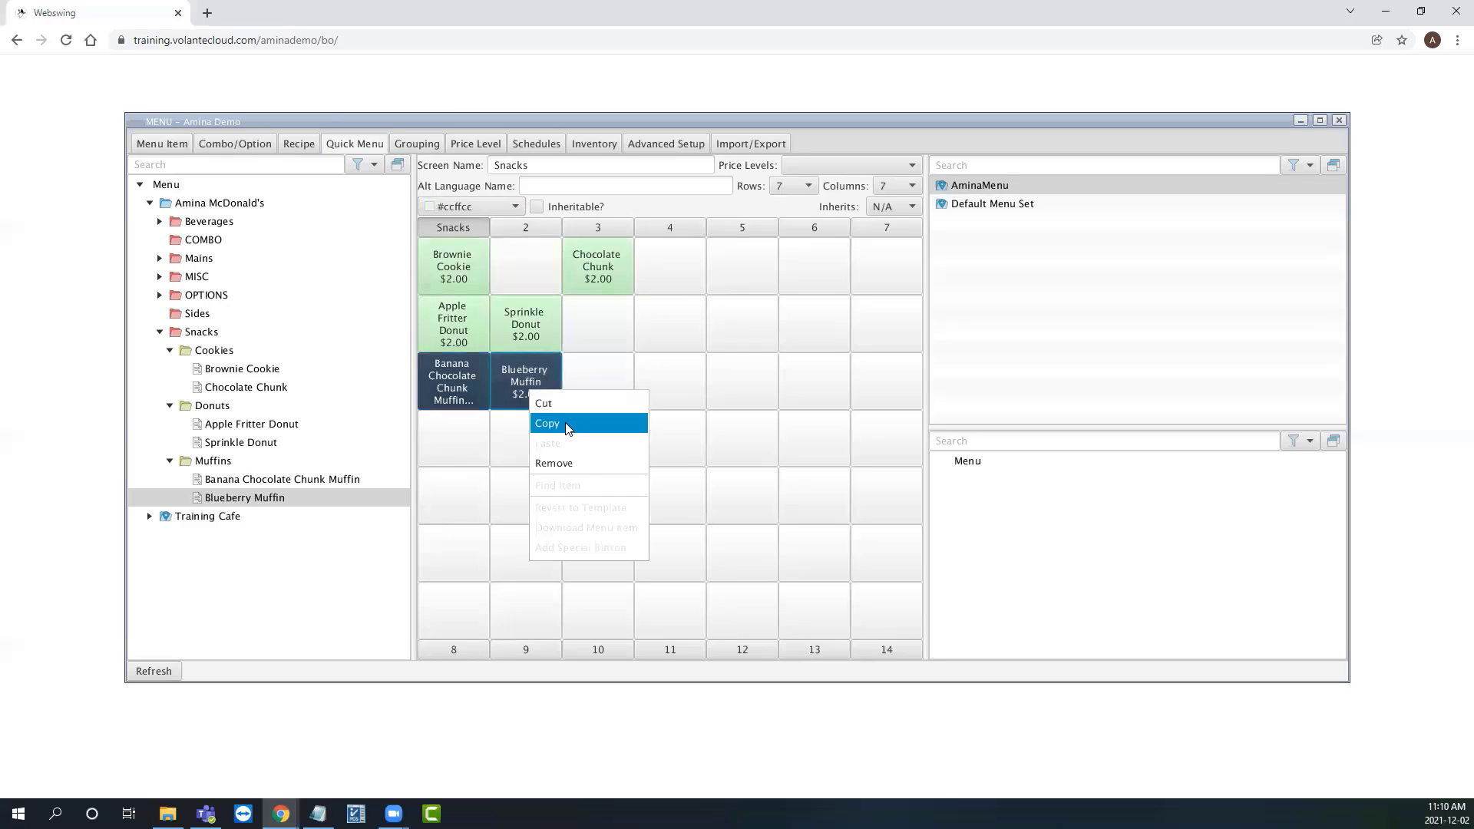
pyautogui.click(568, 422)
pyautogui.click(456, 445)
pyautogui.rightClick(456, 445)
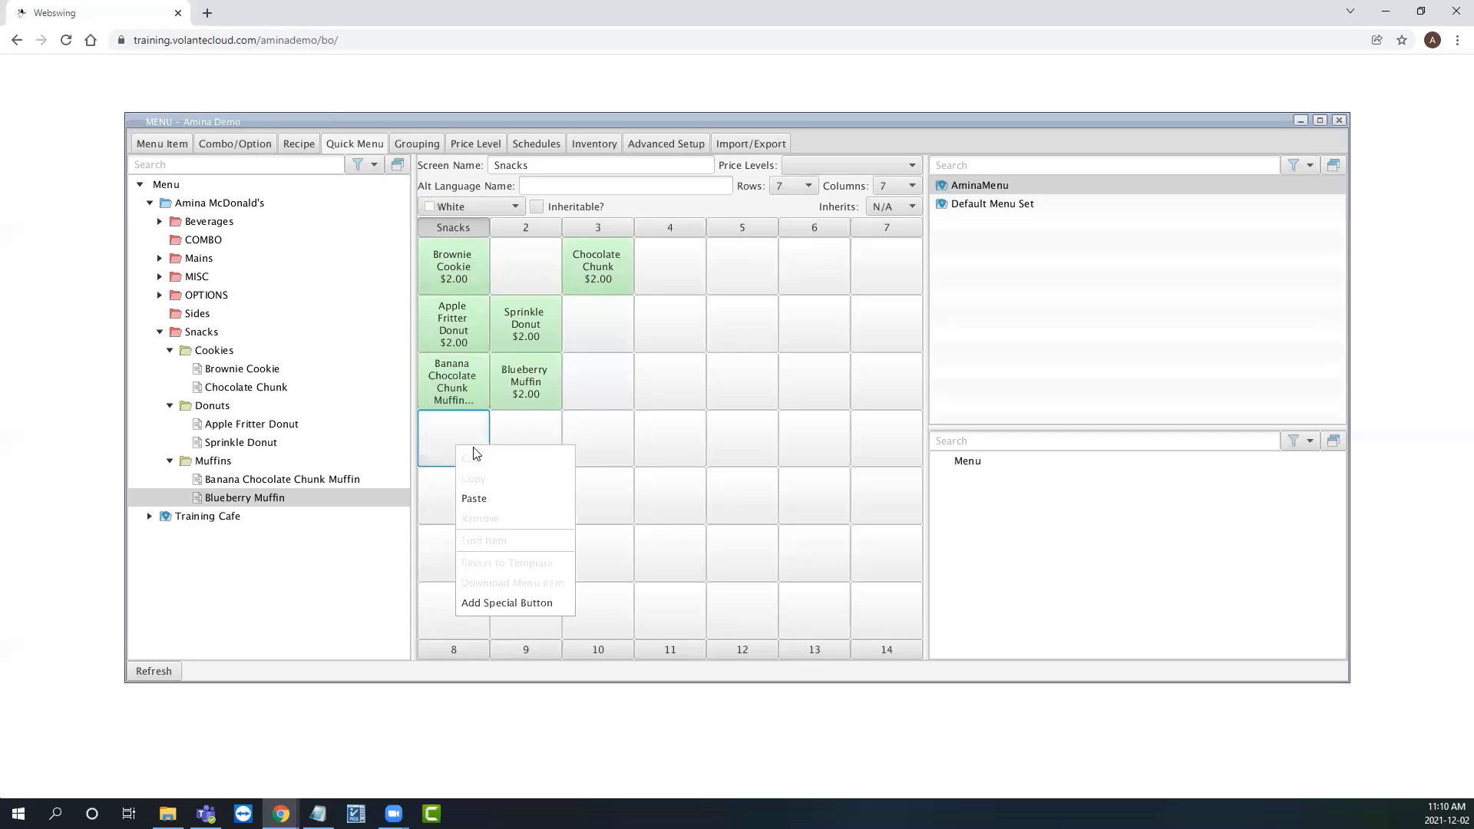
pyautogui.click(511, 497)
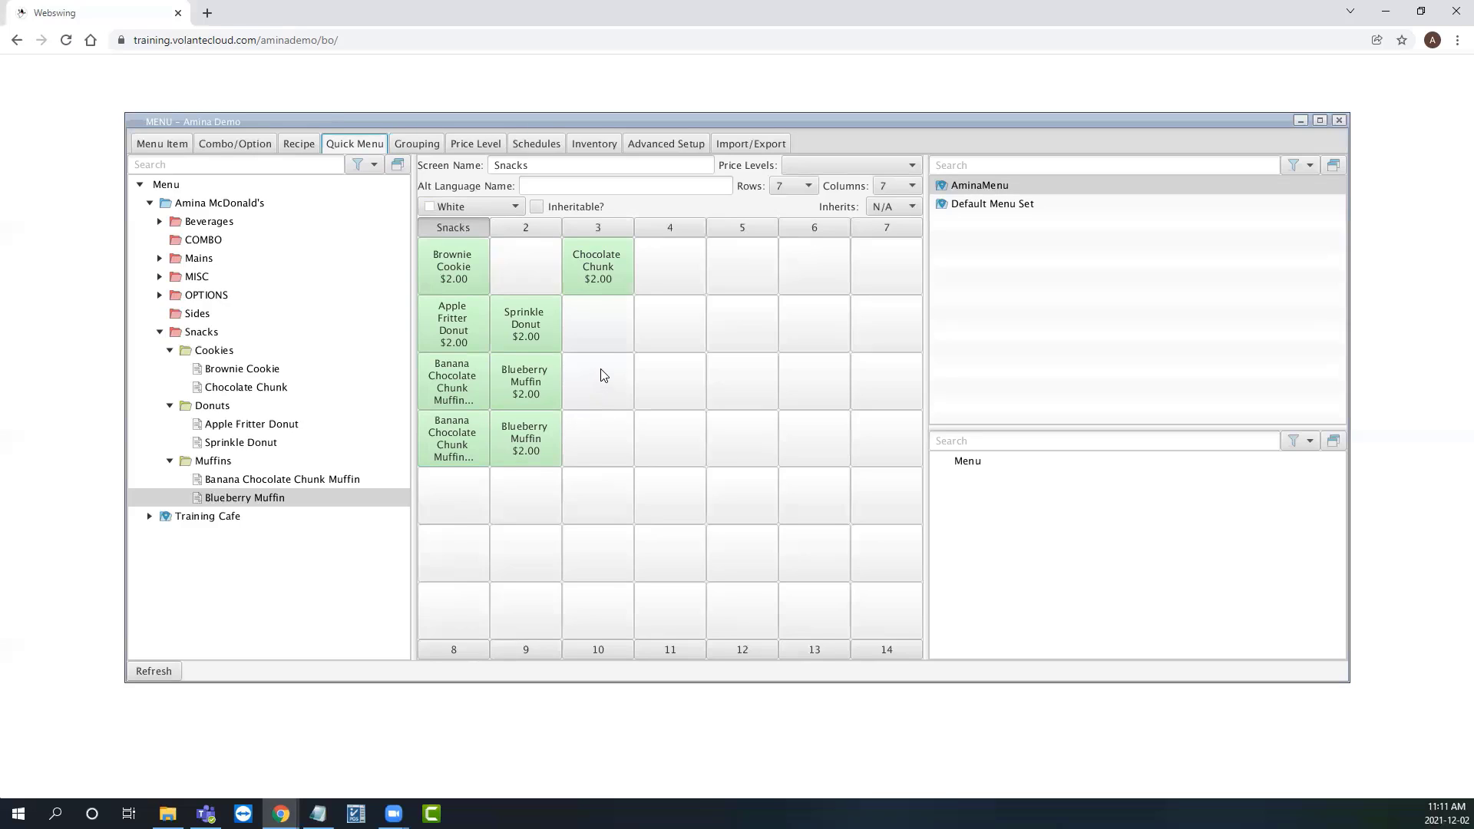
pyautogui.rightClick(599, 271)
pyautogui.click(649, 307)
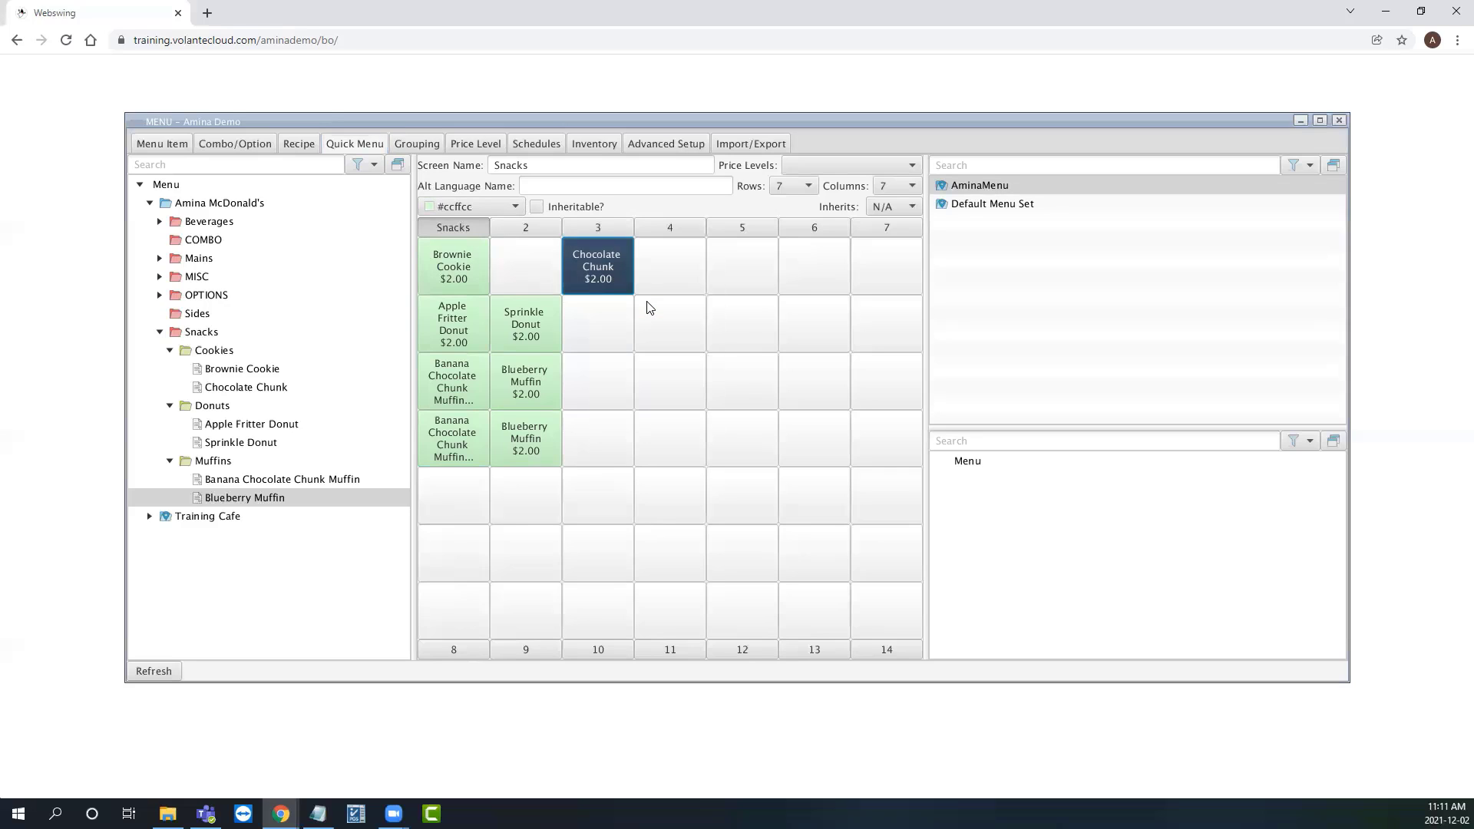
pyautogui.click(542, 230)
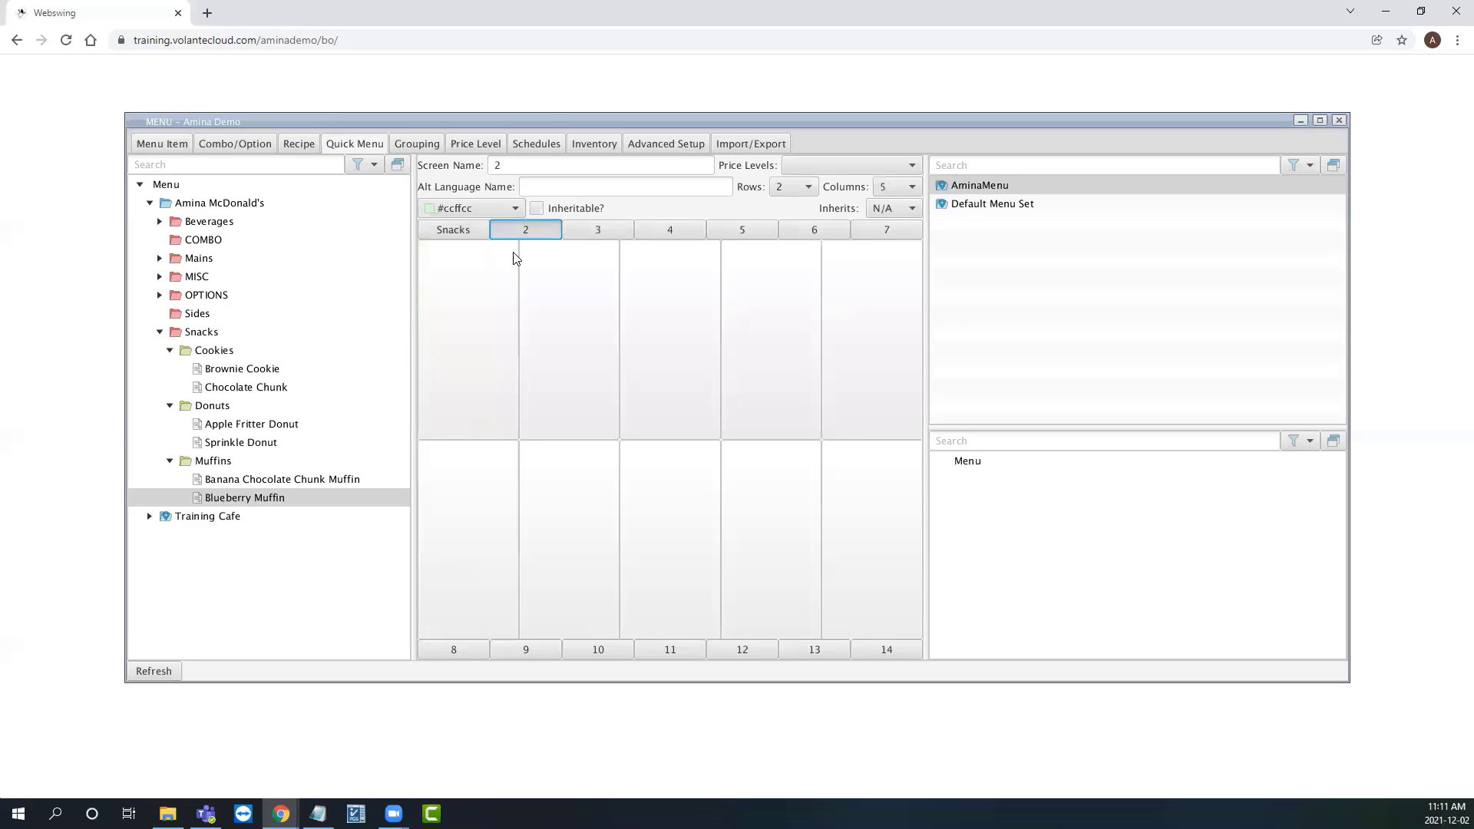
pyautogui.rightClick(476, 277)
pyautogui.click(516, 333)
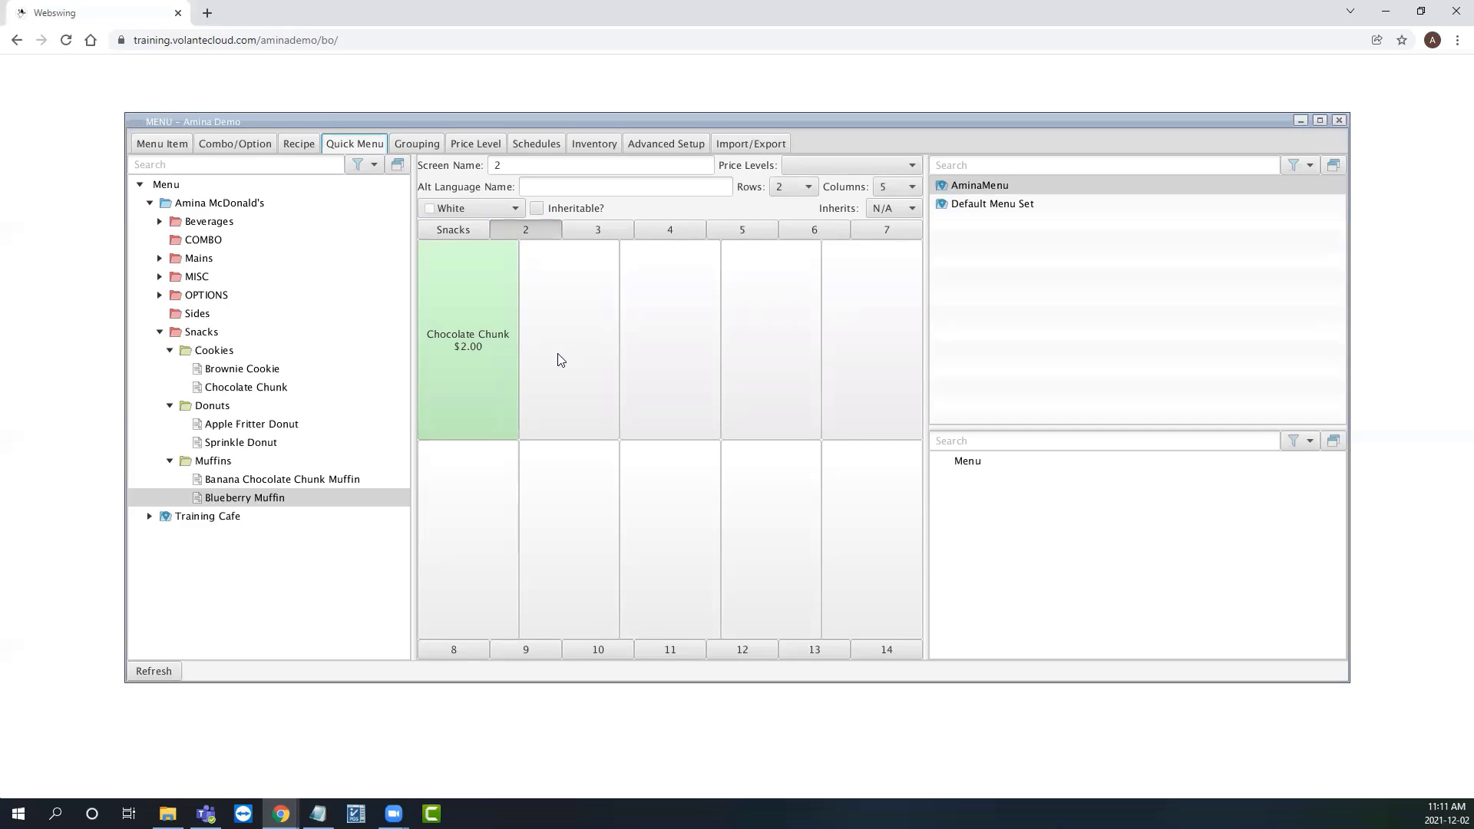
pyautogui.rightClick(496, 375)
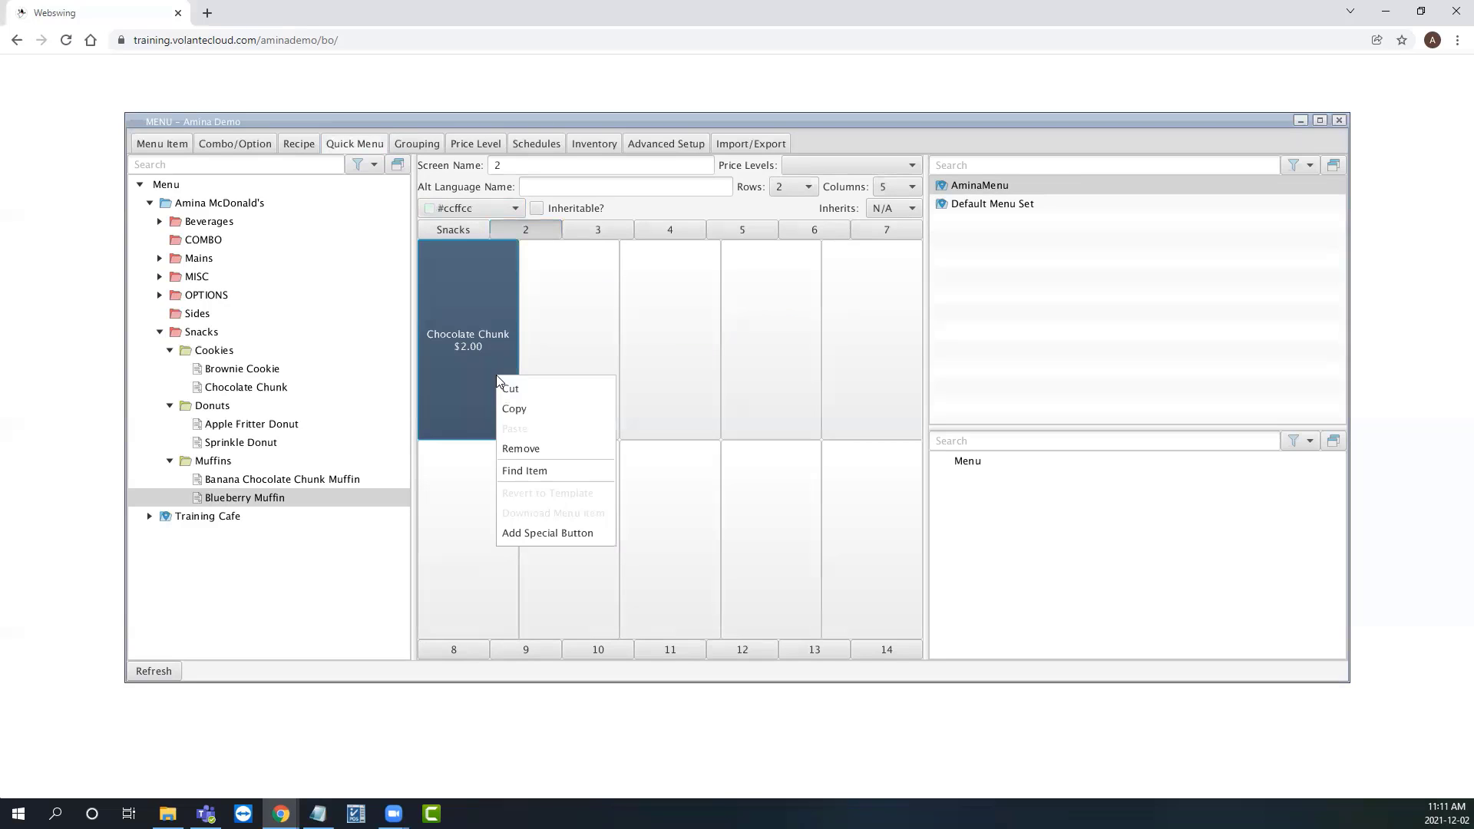
pyautogui.click(578, 449)
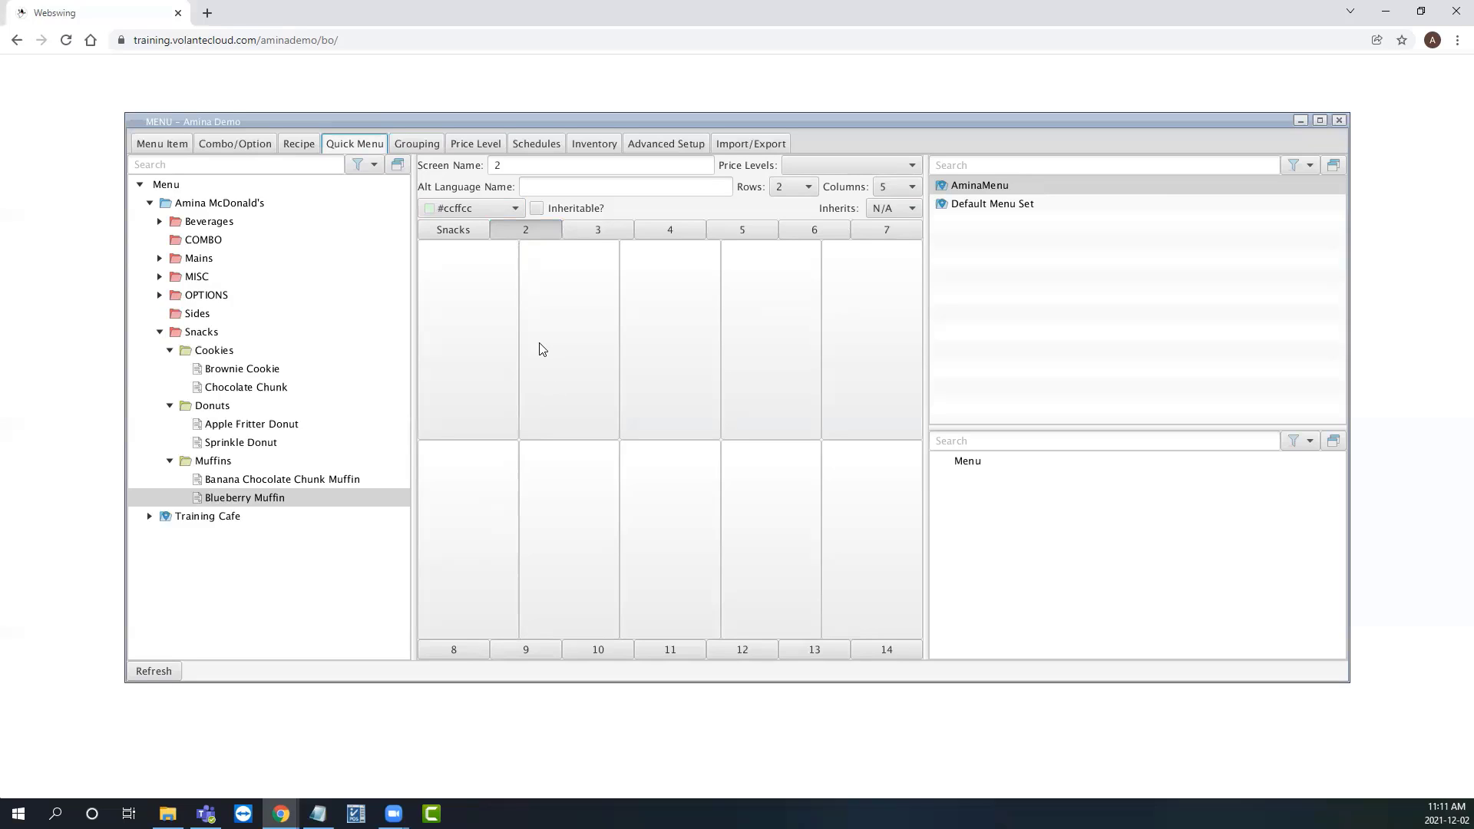
pyautogui.click(461, 230)
pyautogui.click(577, 301)
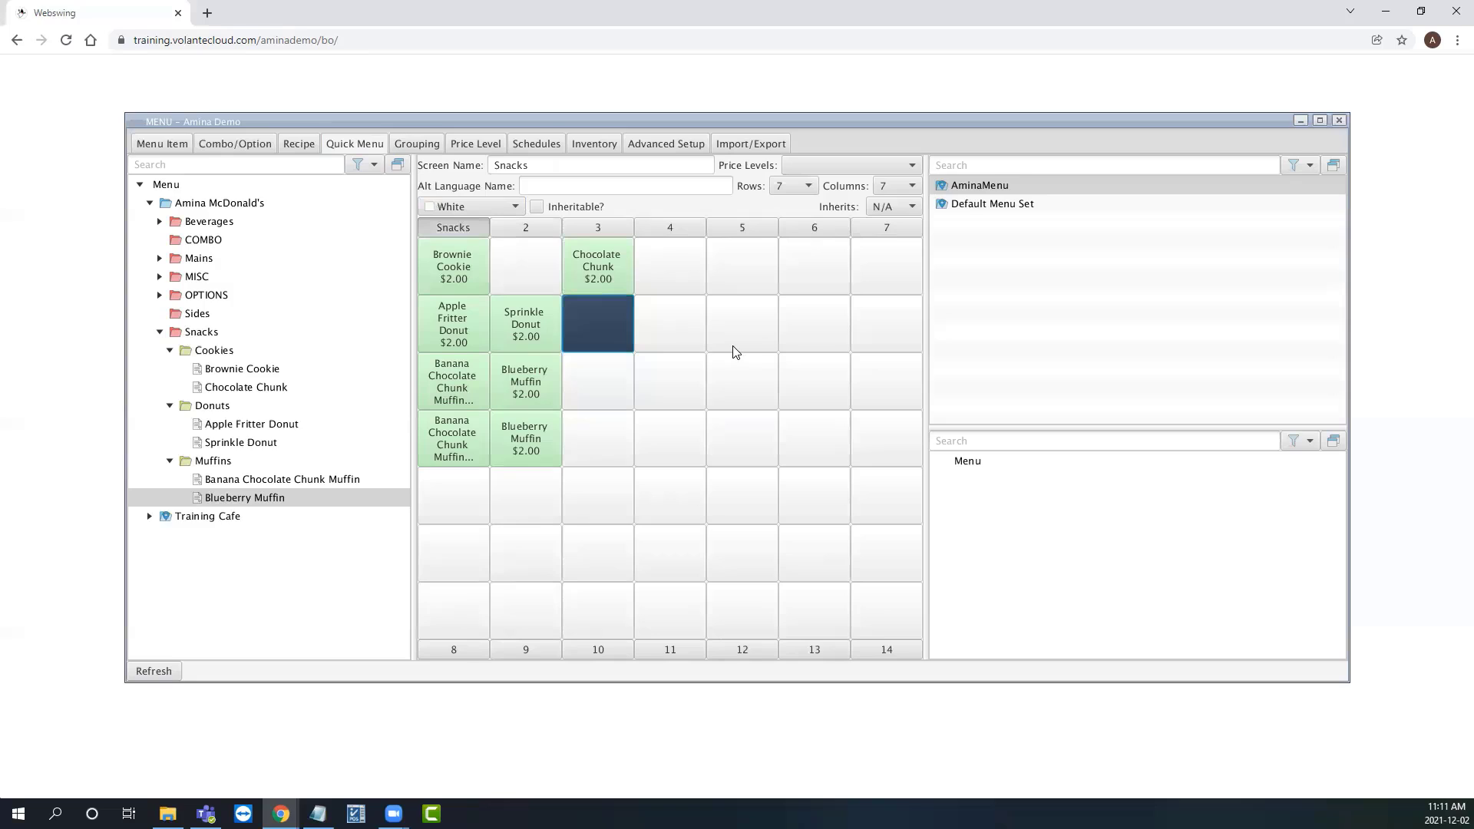
# Use Find Item on Chocolate Chunk to locate it under Snacks > Cookies
pyautogui.rightClick(607, 266)
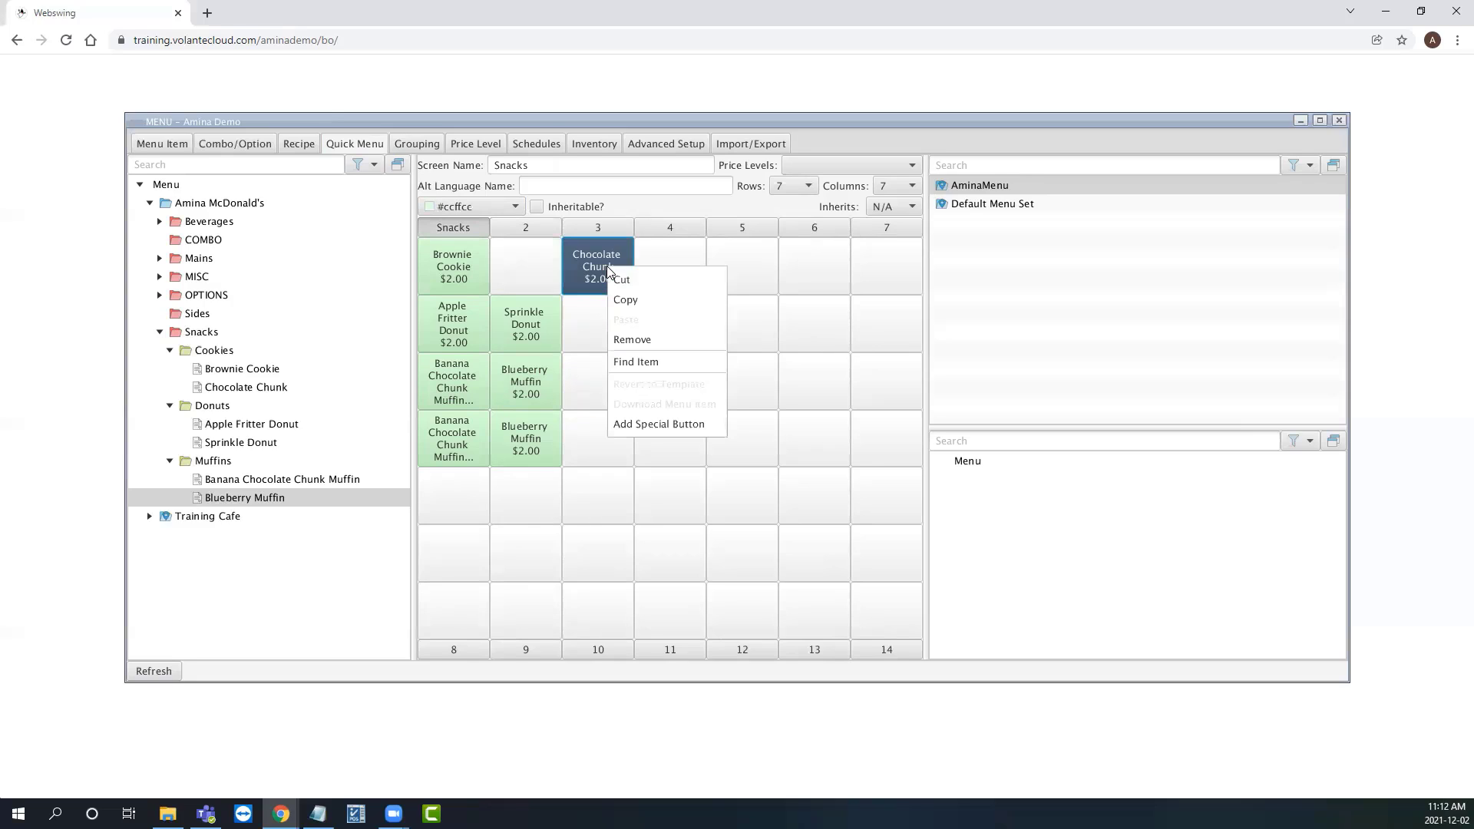
pyautogui.click(680, 361)
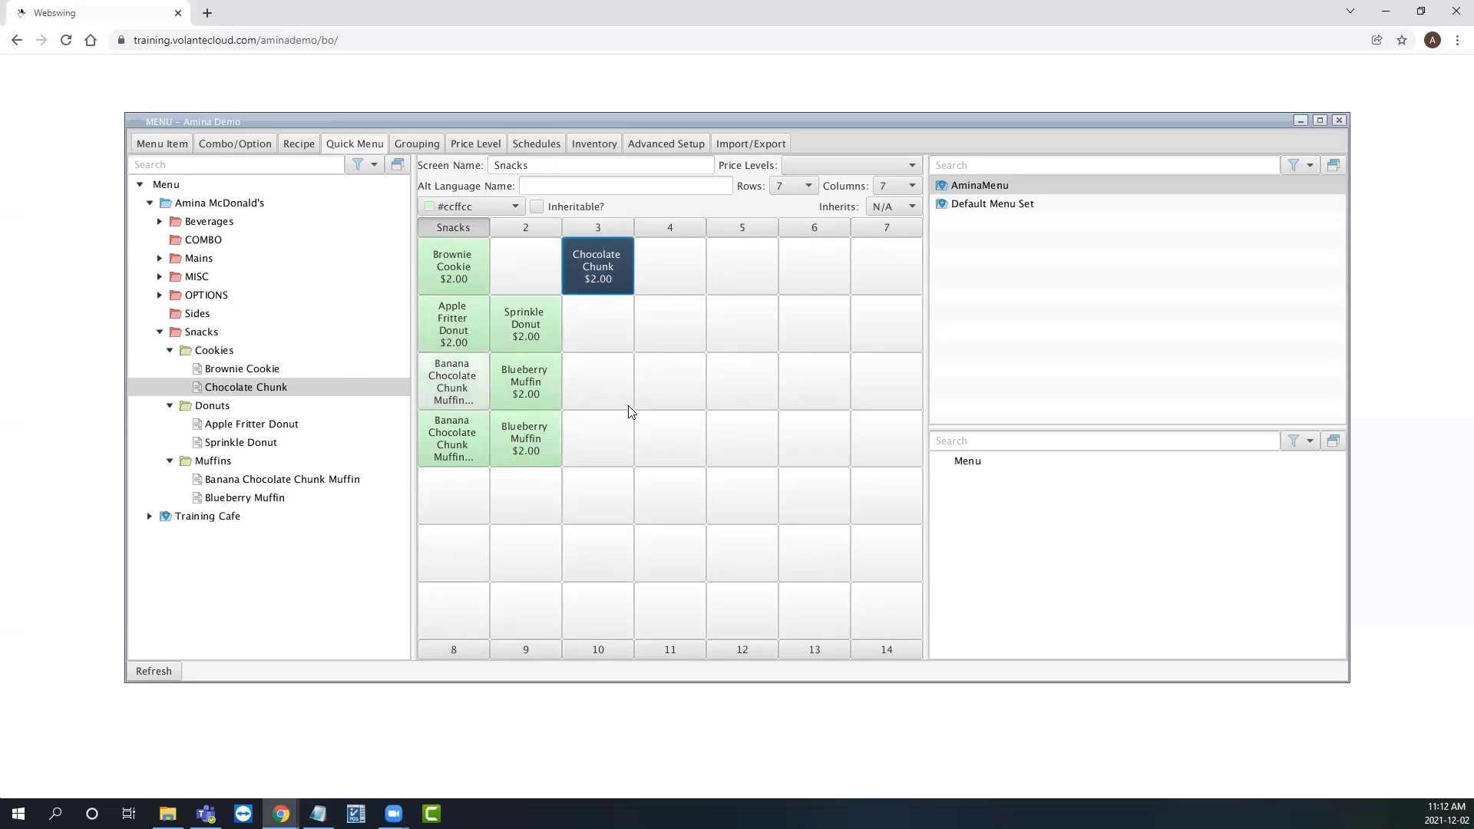
# Cut Chocolate Chunk from column 3 and paste it back into column 2
pyautogui.rightClick(603, 263)
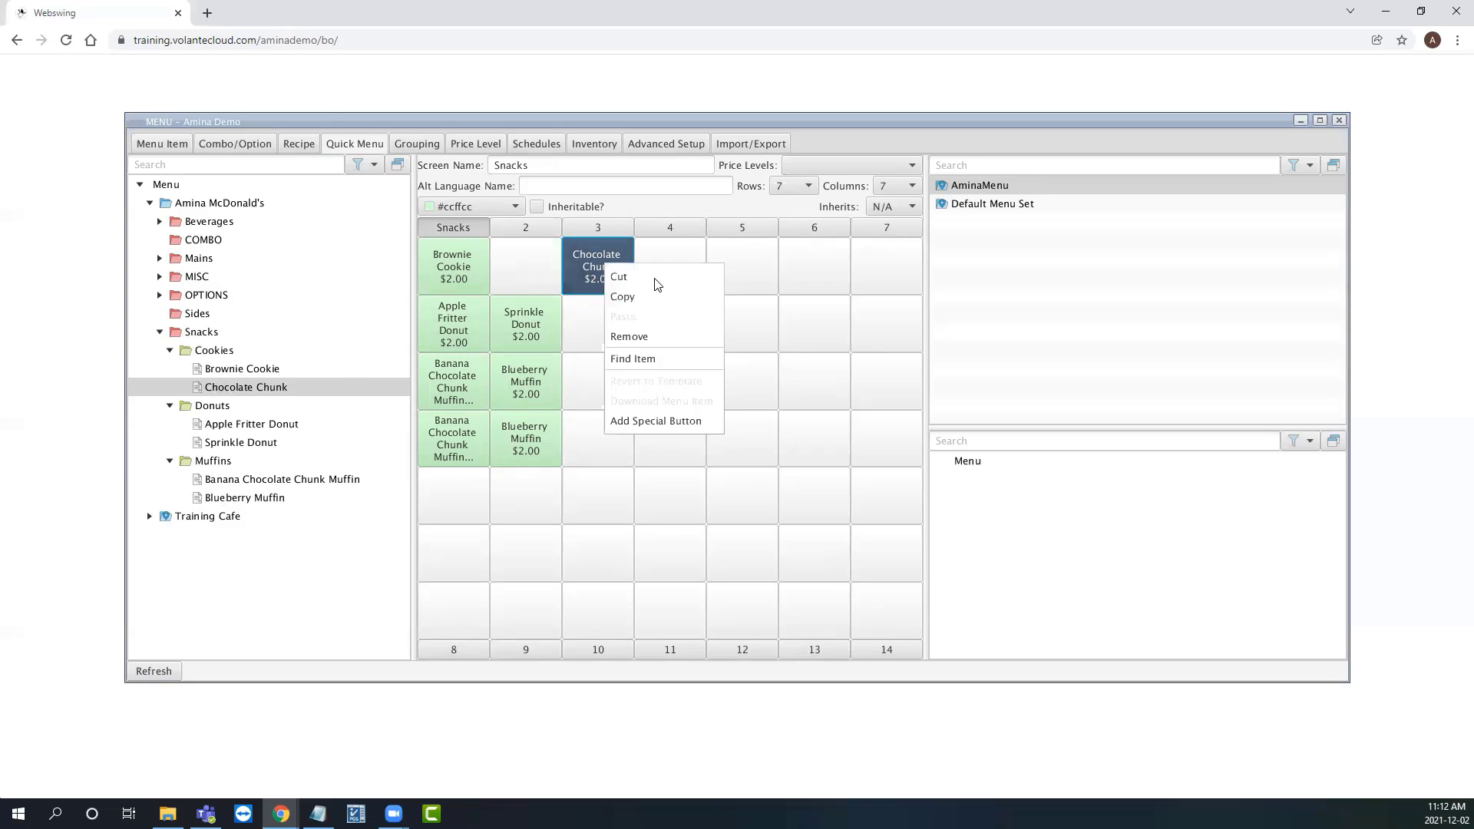
pyautogui.click(658, 279)
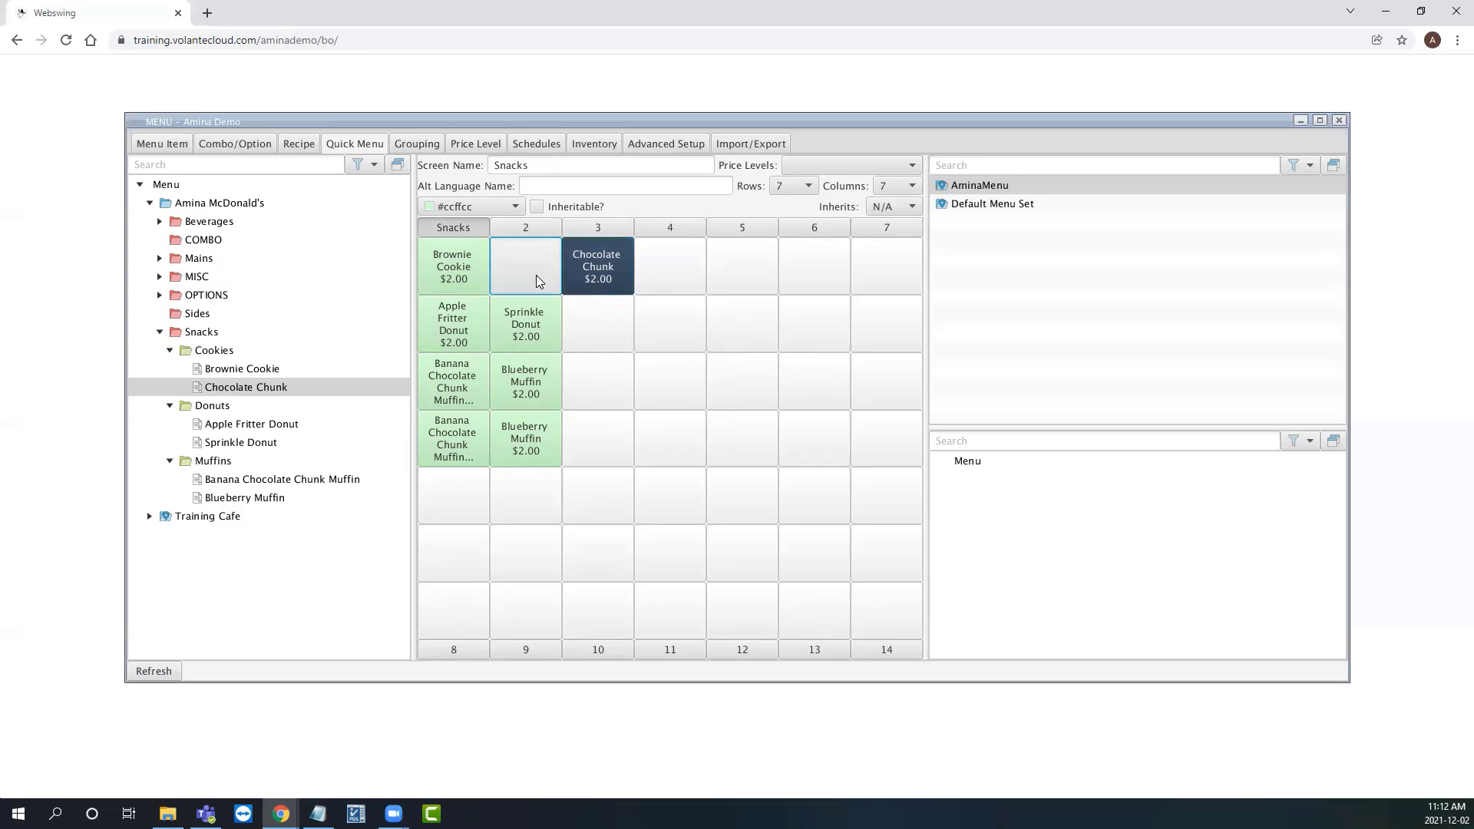
pyautogui.click(531, 274)
pyautogui.rightClick(531, 275)
pyautogui.click(576, 330)
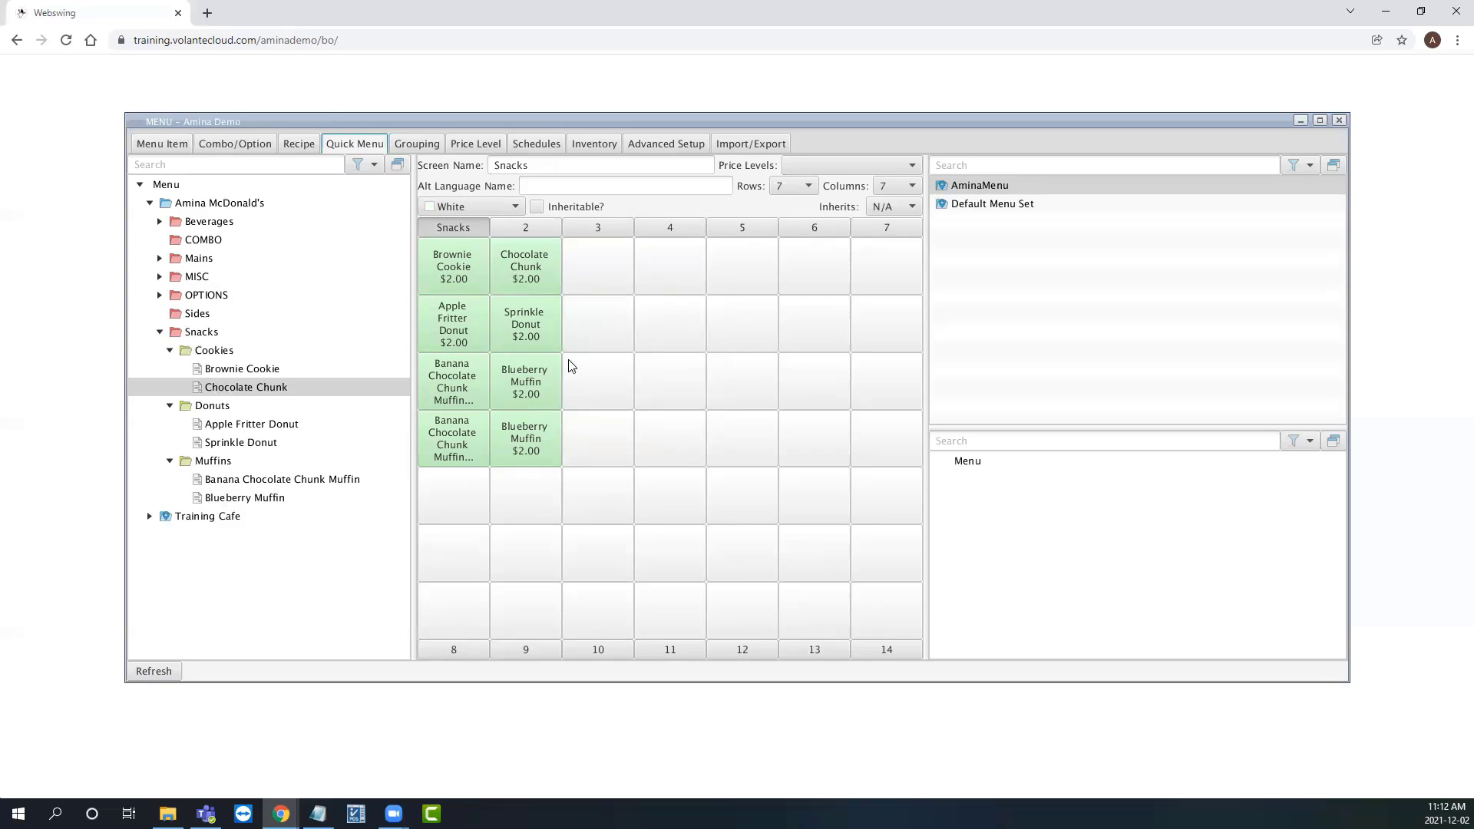
# Remove the duplicate muffin buttons from row 4
pyautogui.click(542, 438)
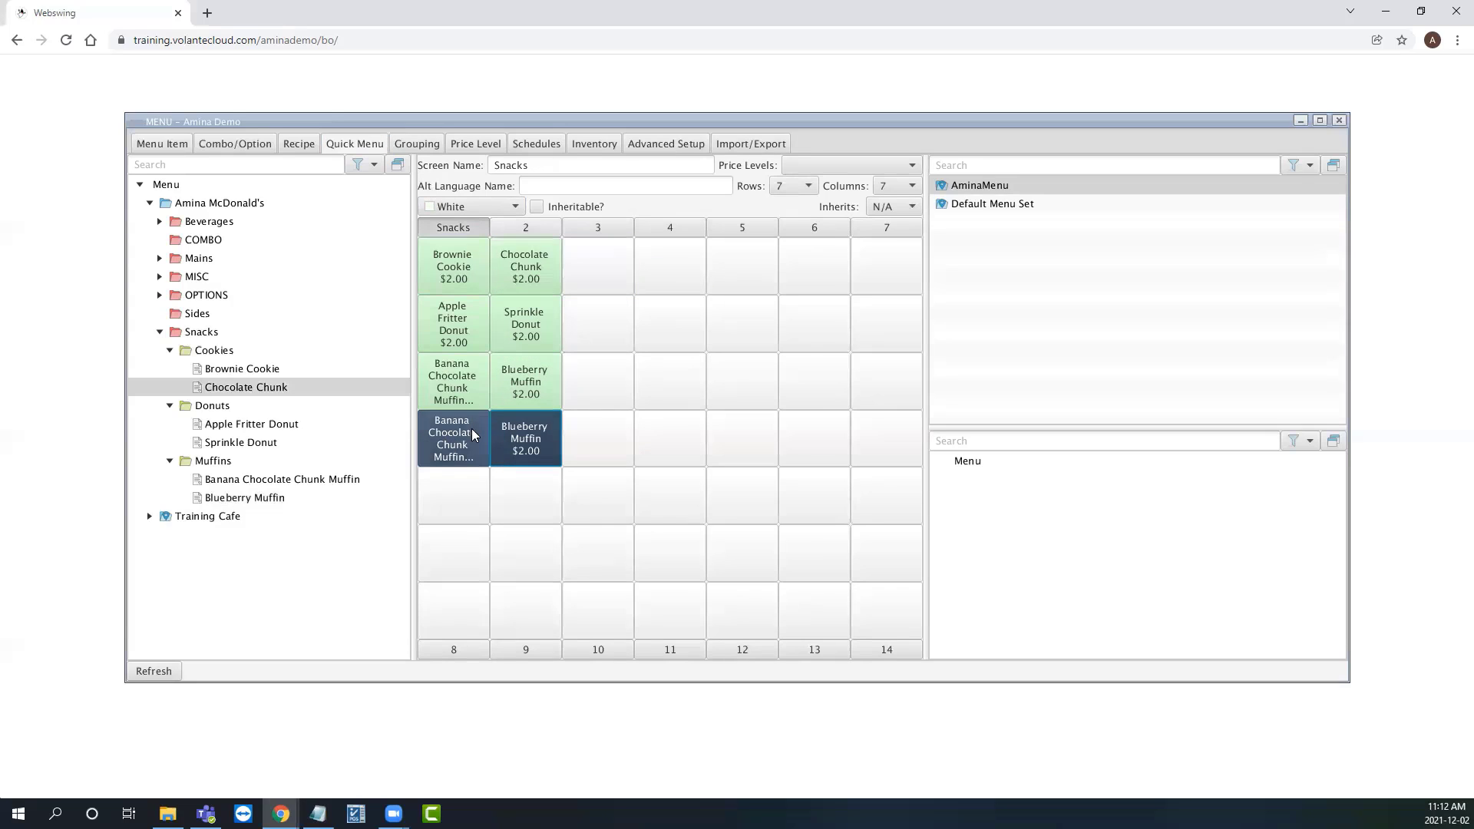
pyautogui.rightClick(471, 428)
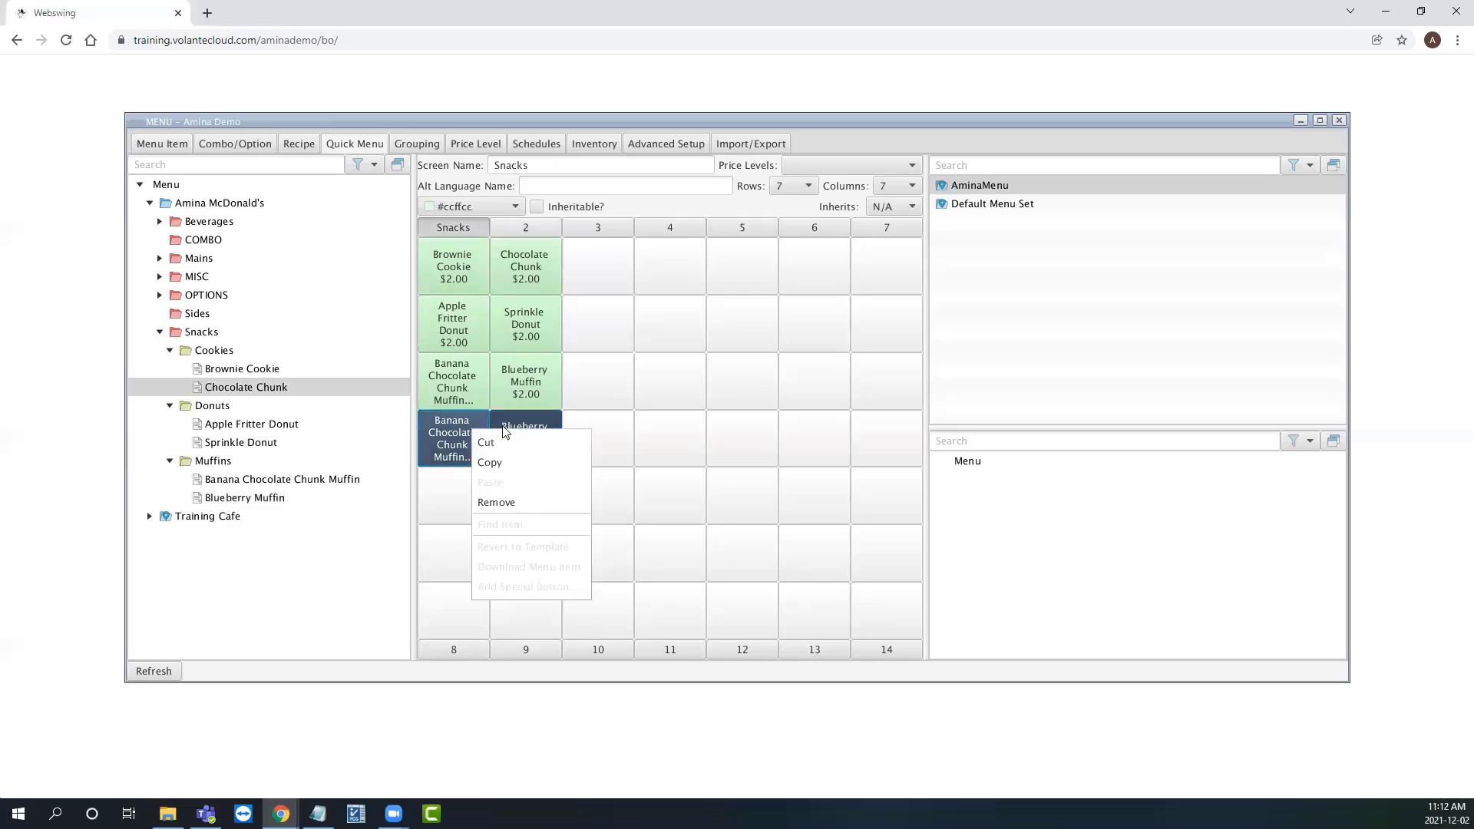
pyautogui.click(534, 500)
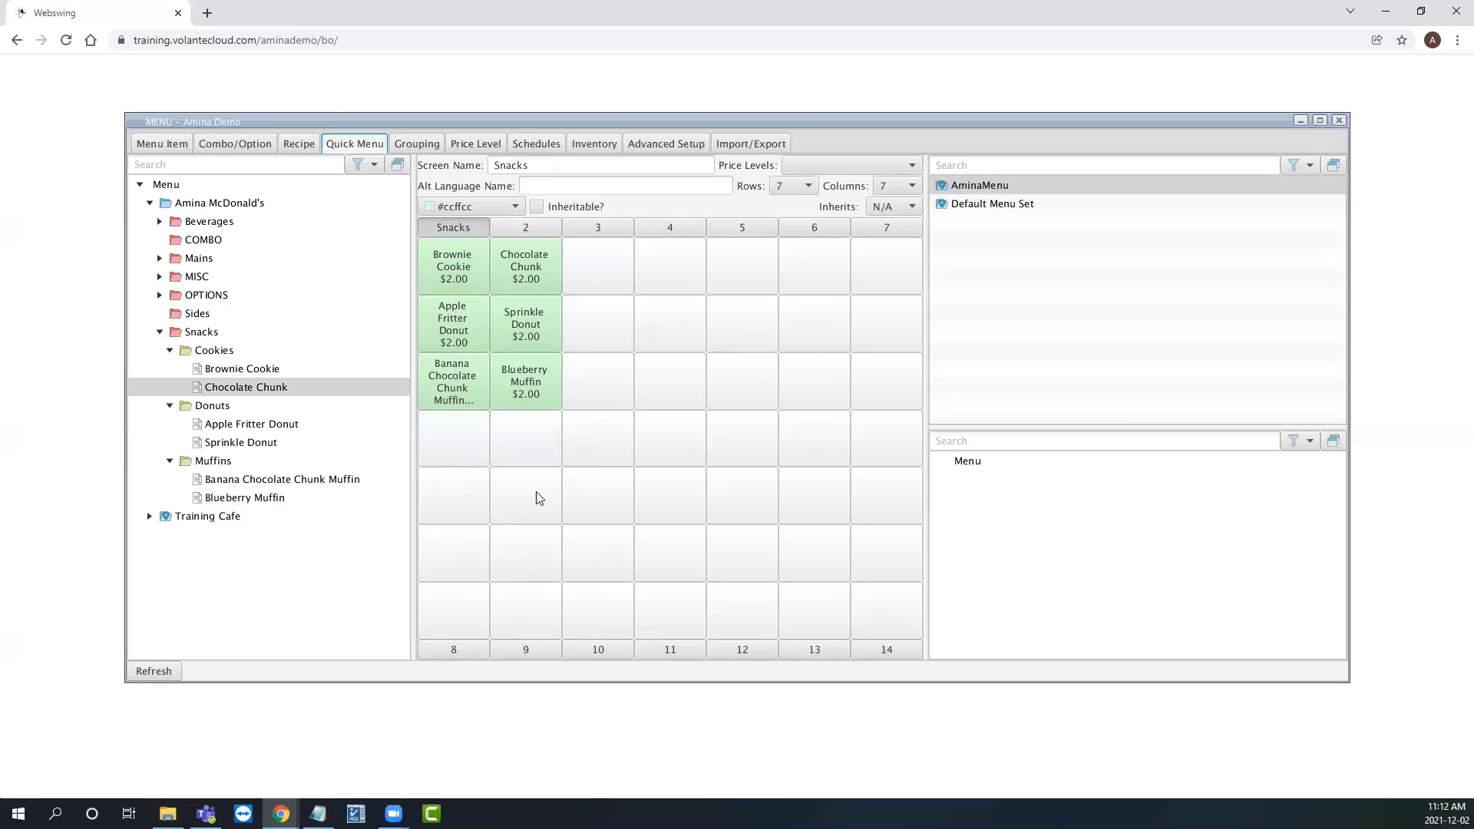
# Set the Snacks screen grid to 3 rows and 2 columns
pyautogui.click(801, 188)
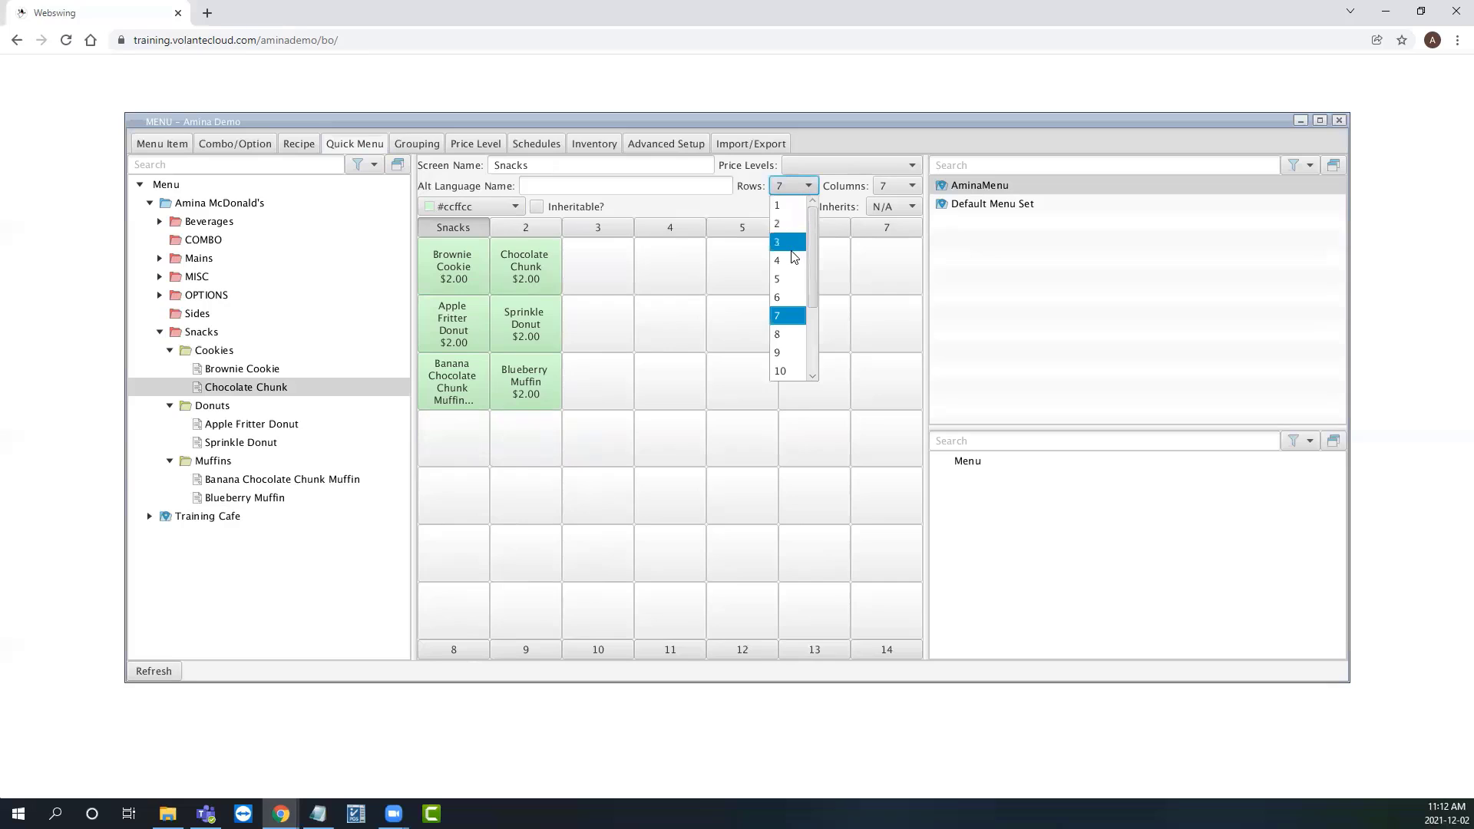
pyautogui.click(795, 243)
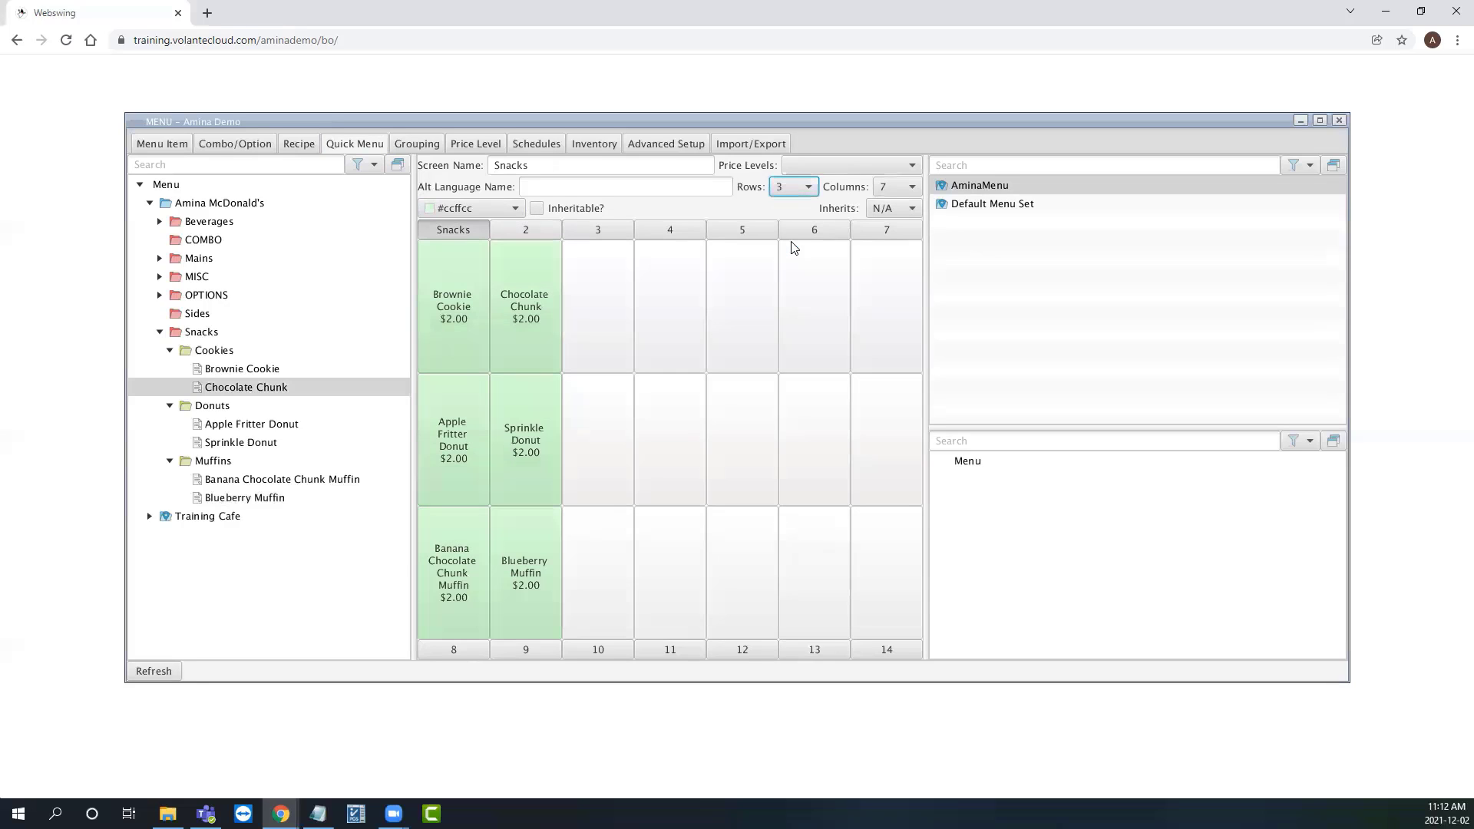
pyautogui.click(897, 189)
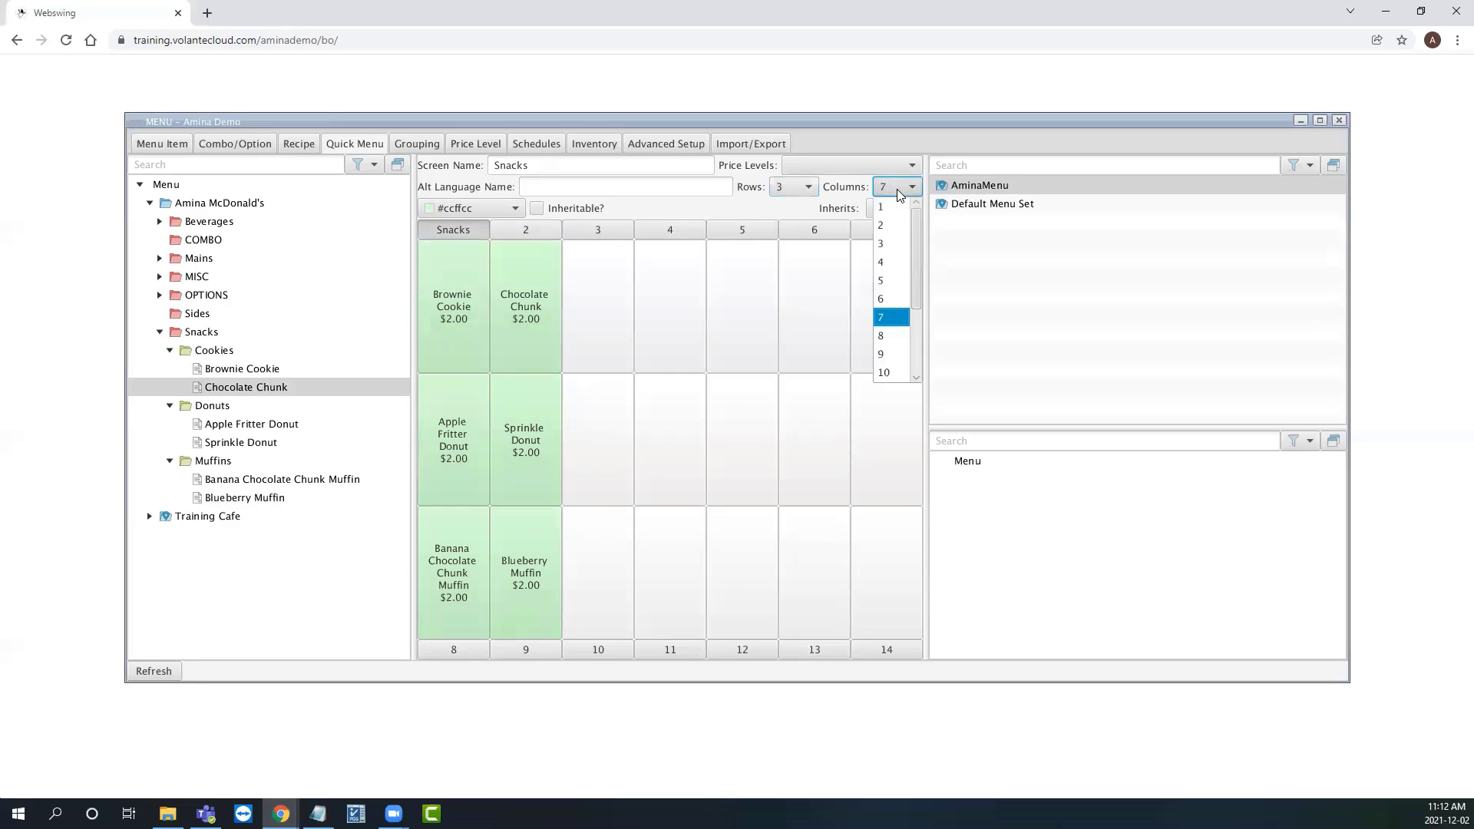
pyautogui.click(900, 227)
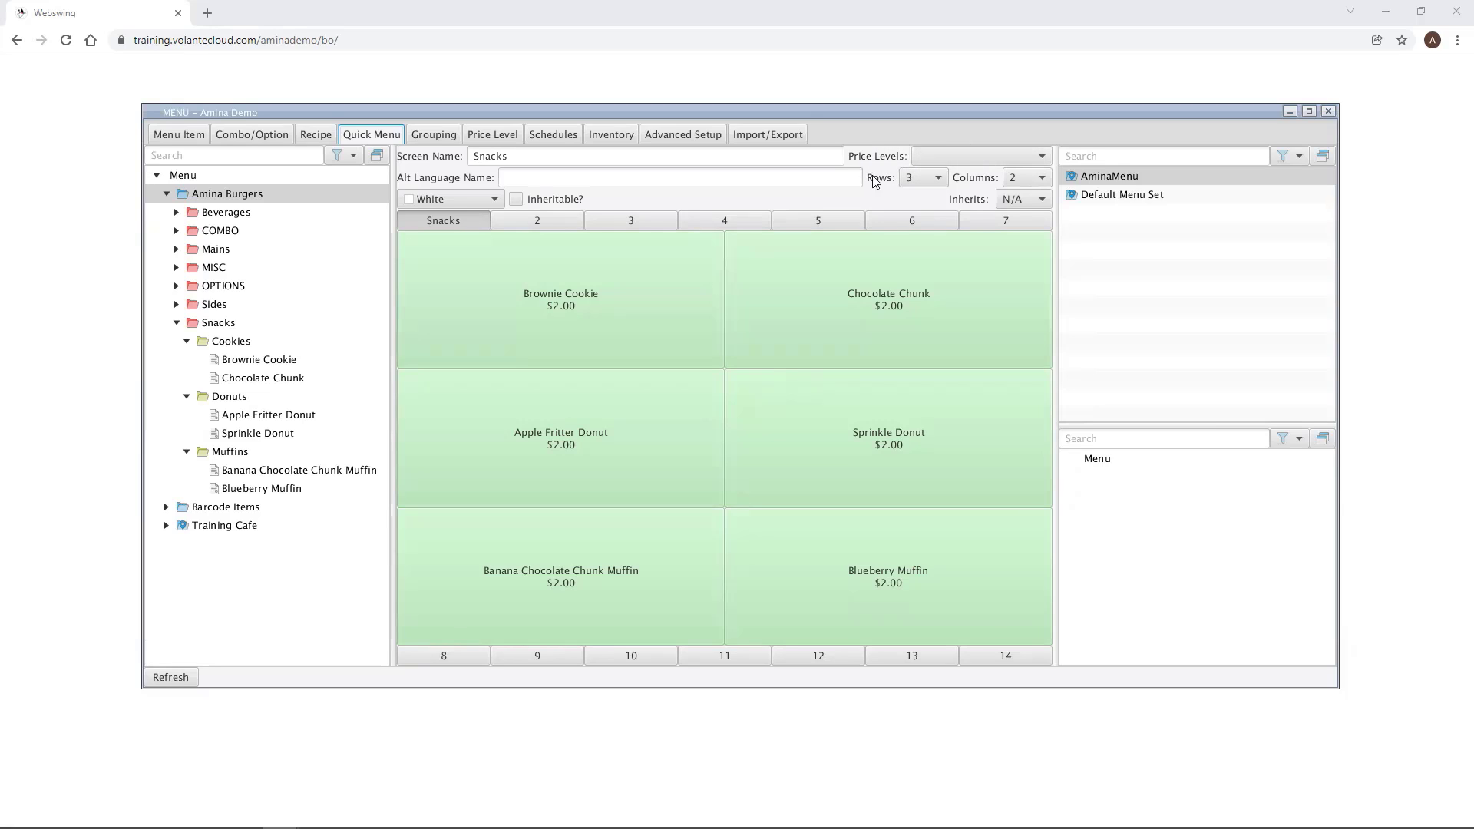
# Review the available options in the Price Levels dropdown
pyautogui.click(1041, 150)
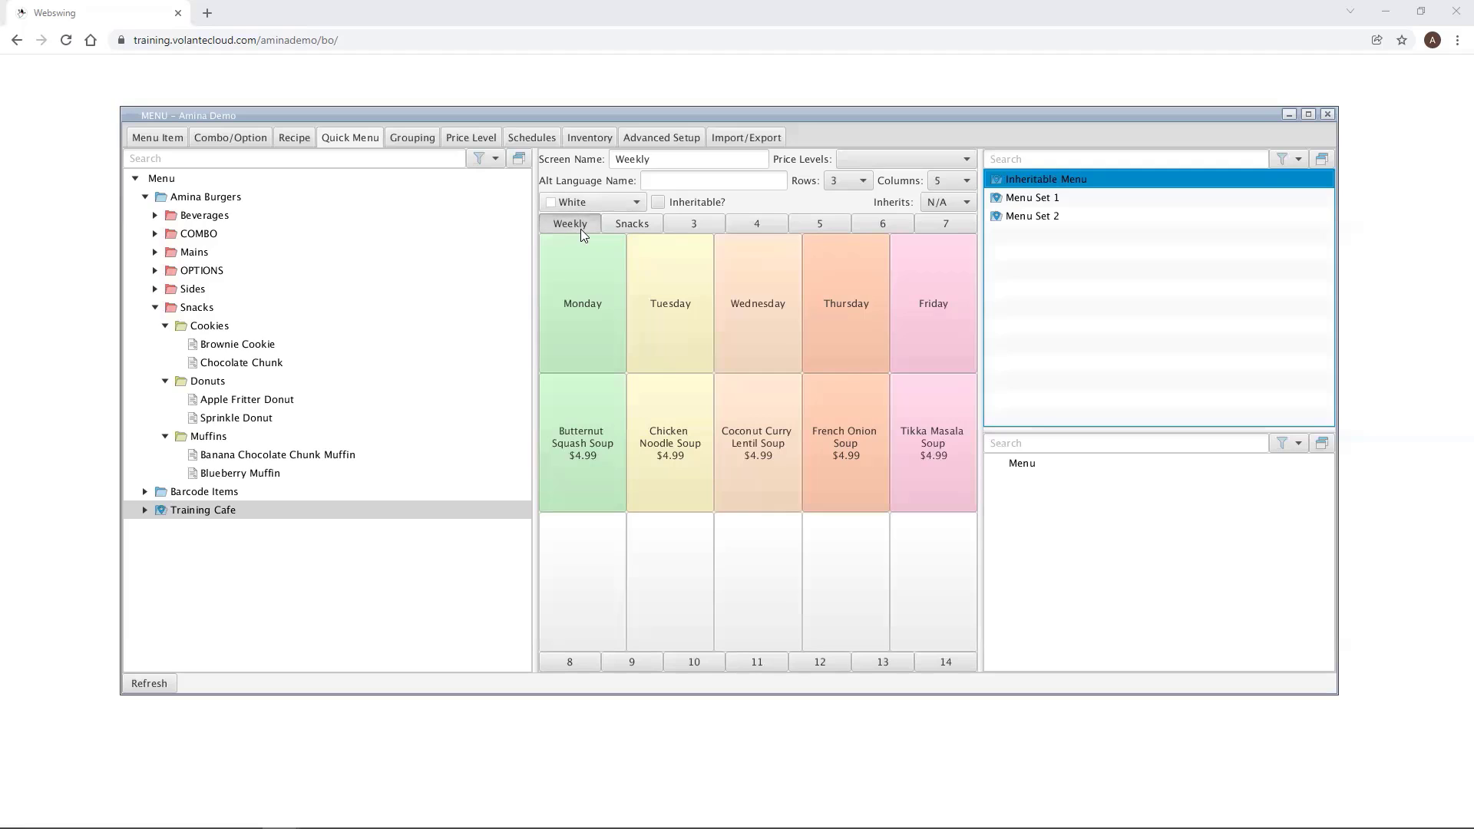
# After glancing at the Snacks screen, tick Inheritable? on the Weekly screen
pyautogui.click(643, 225)
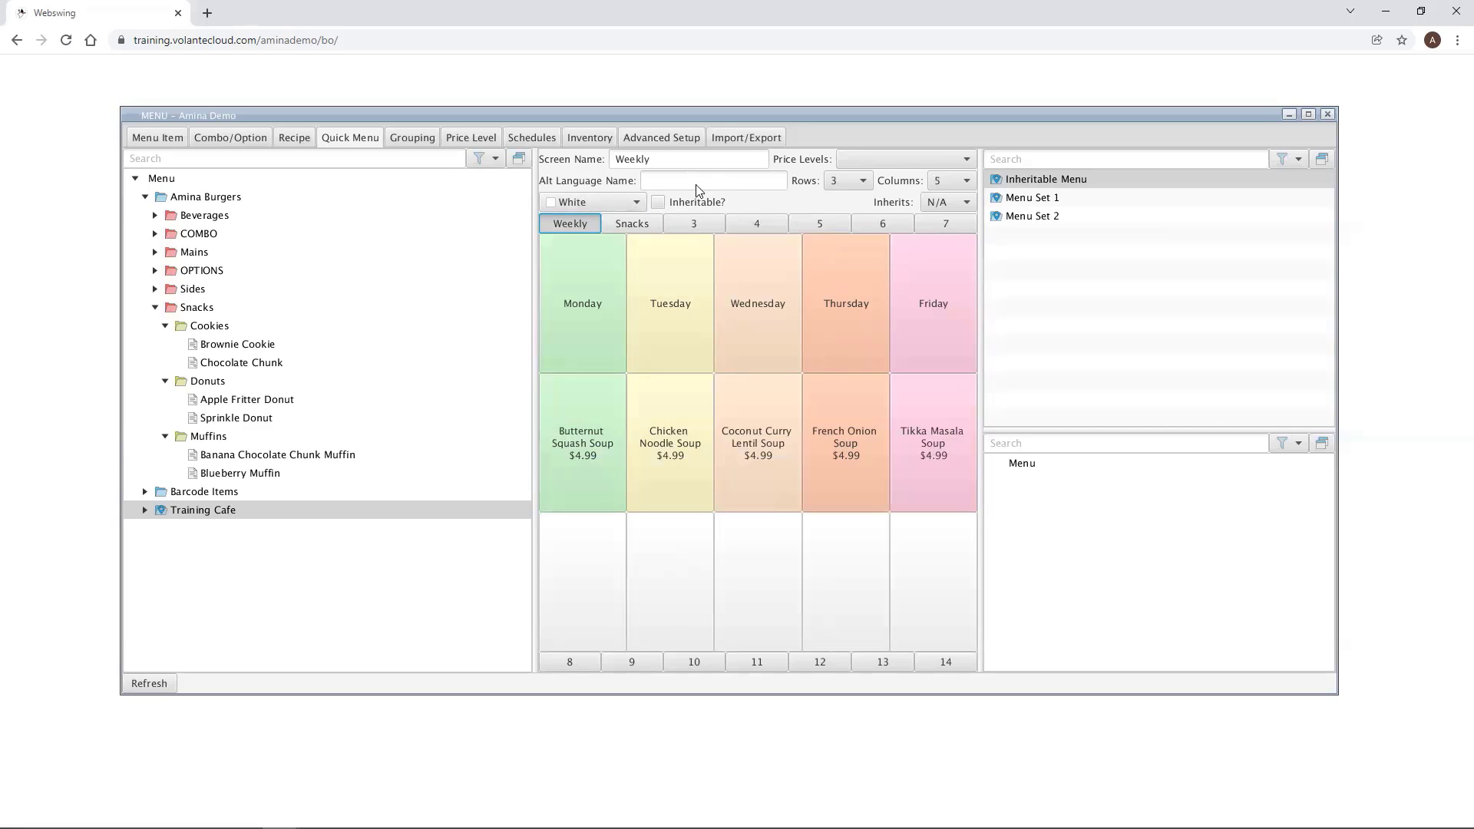
pyautogui.click(658, 203)
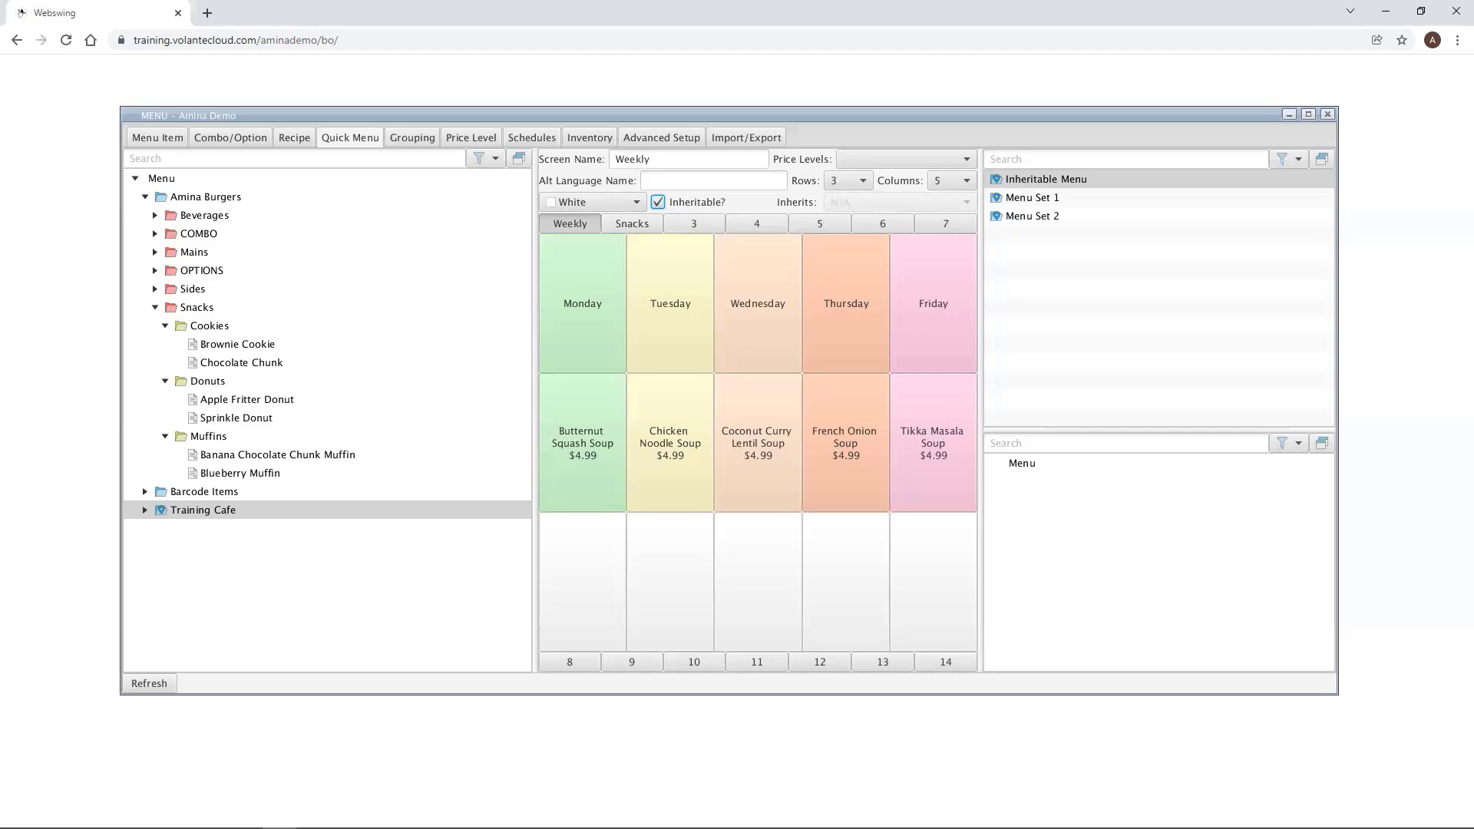
# Make Menu Set 1's quick menu screen inherit 'Inheritable Menu - Weekly - 22'
pyautogui.click(1122, 201)
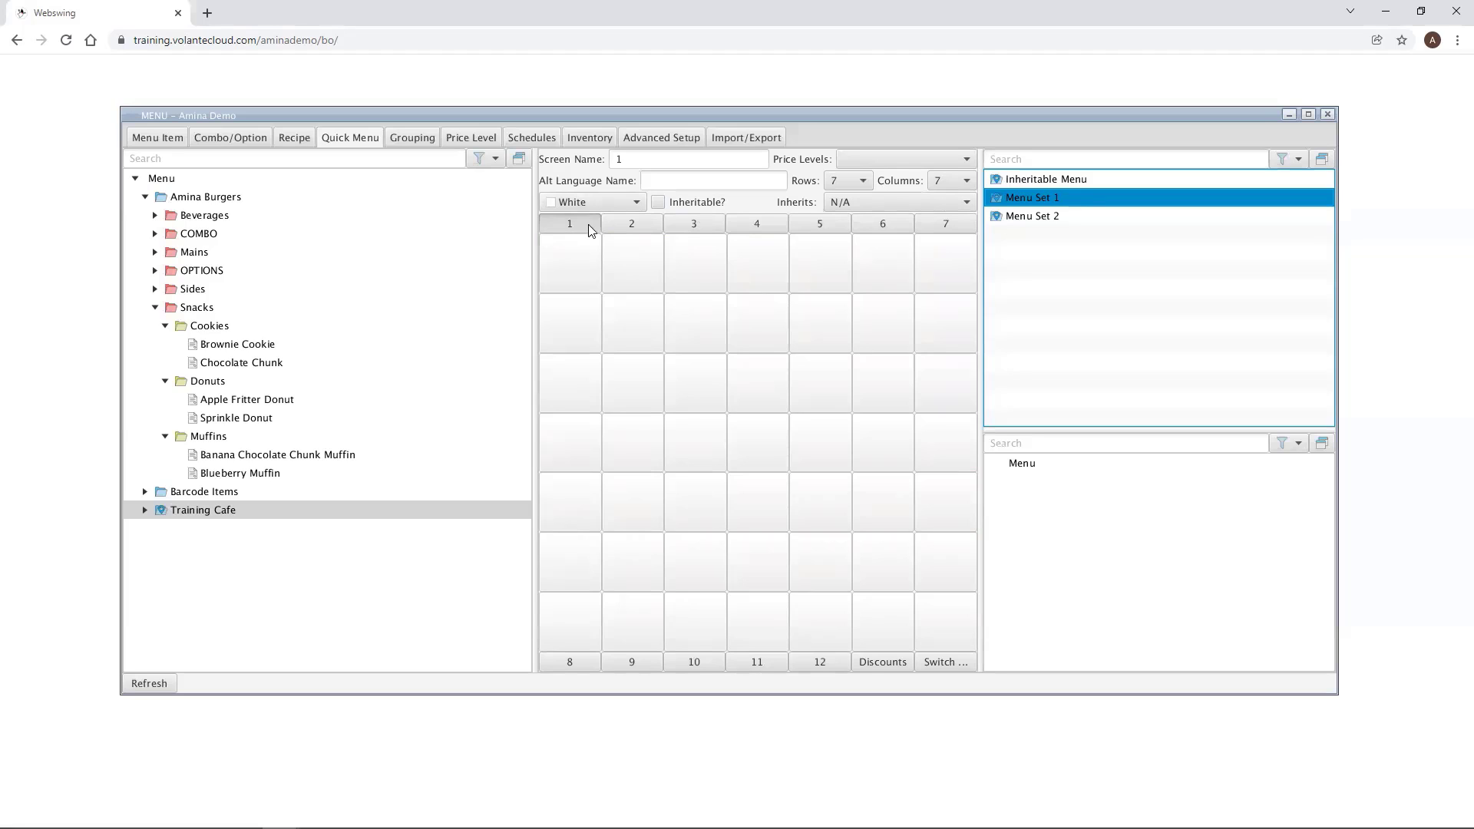
pyautogui.click(854, 178)
pyautogui.click(867, 234)
pyautogui.click(932, 204)
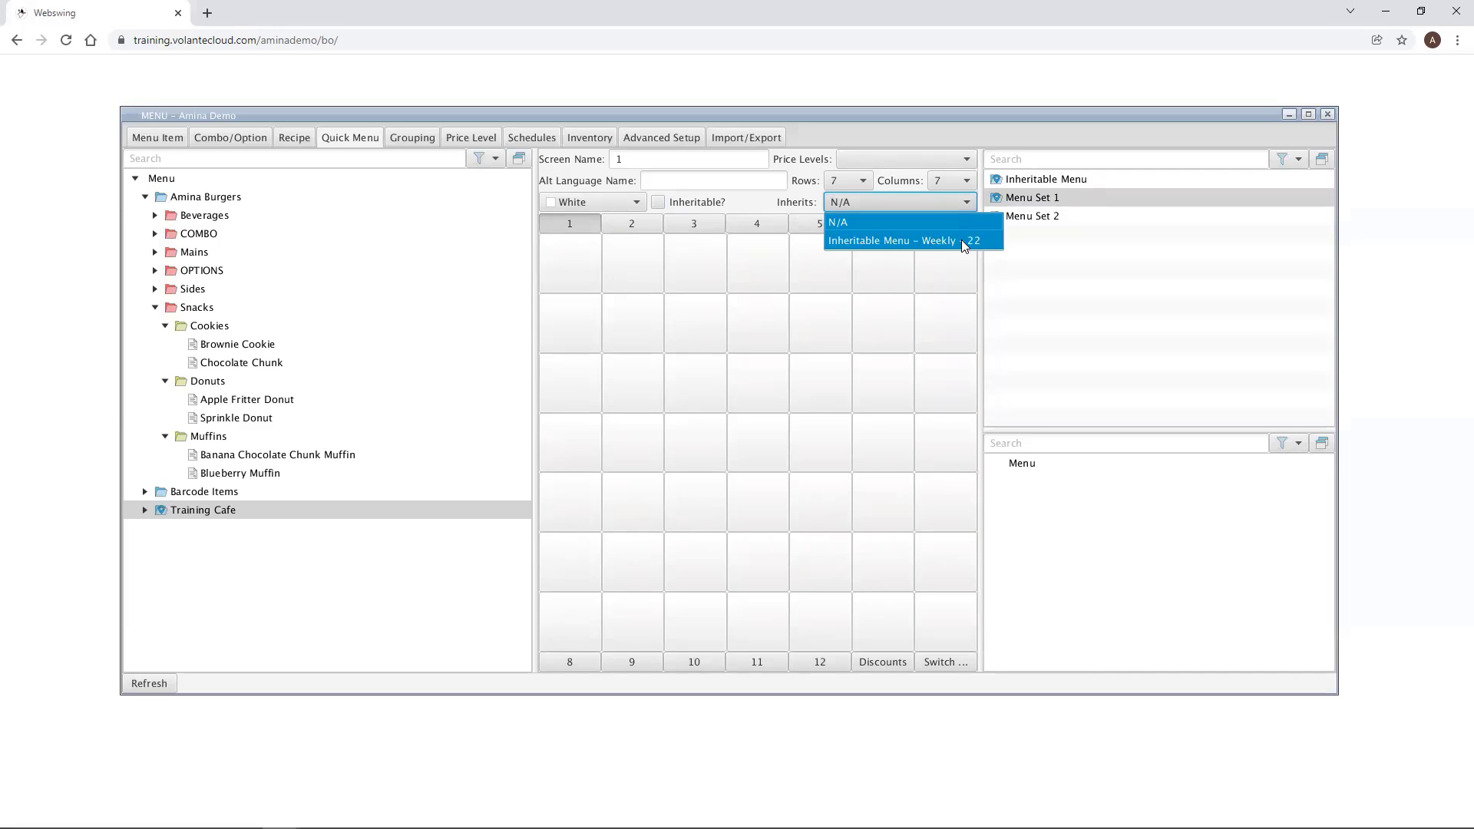
pyautogui.click(962, 242)
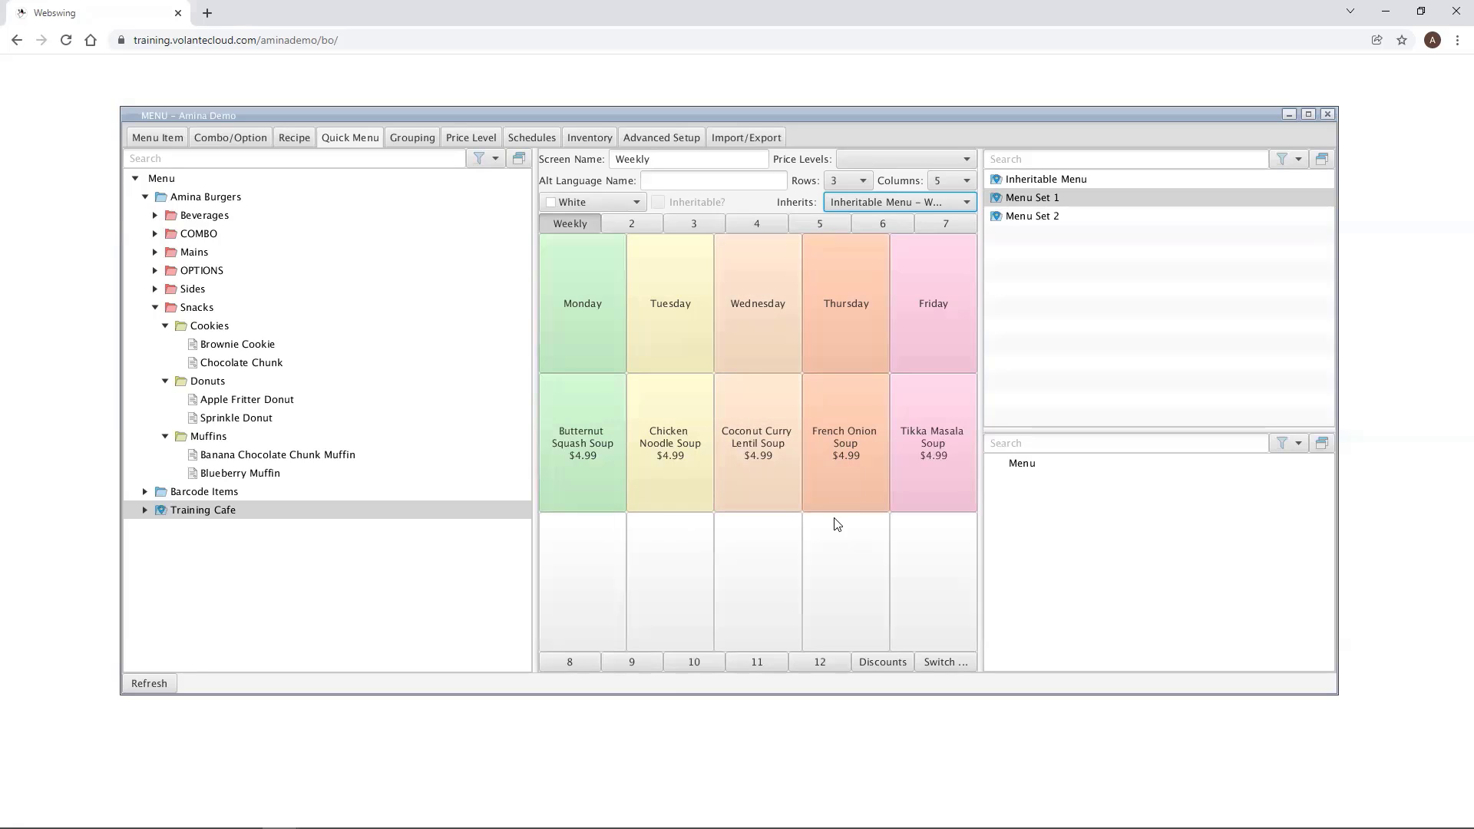
# Add Avocado Tomato, Caprese, Chicken Caesar, Curried Shrimp and Southern Cob salads to the bottom row
pyautogui.click(145, 509)
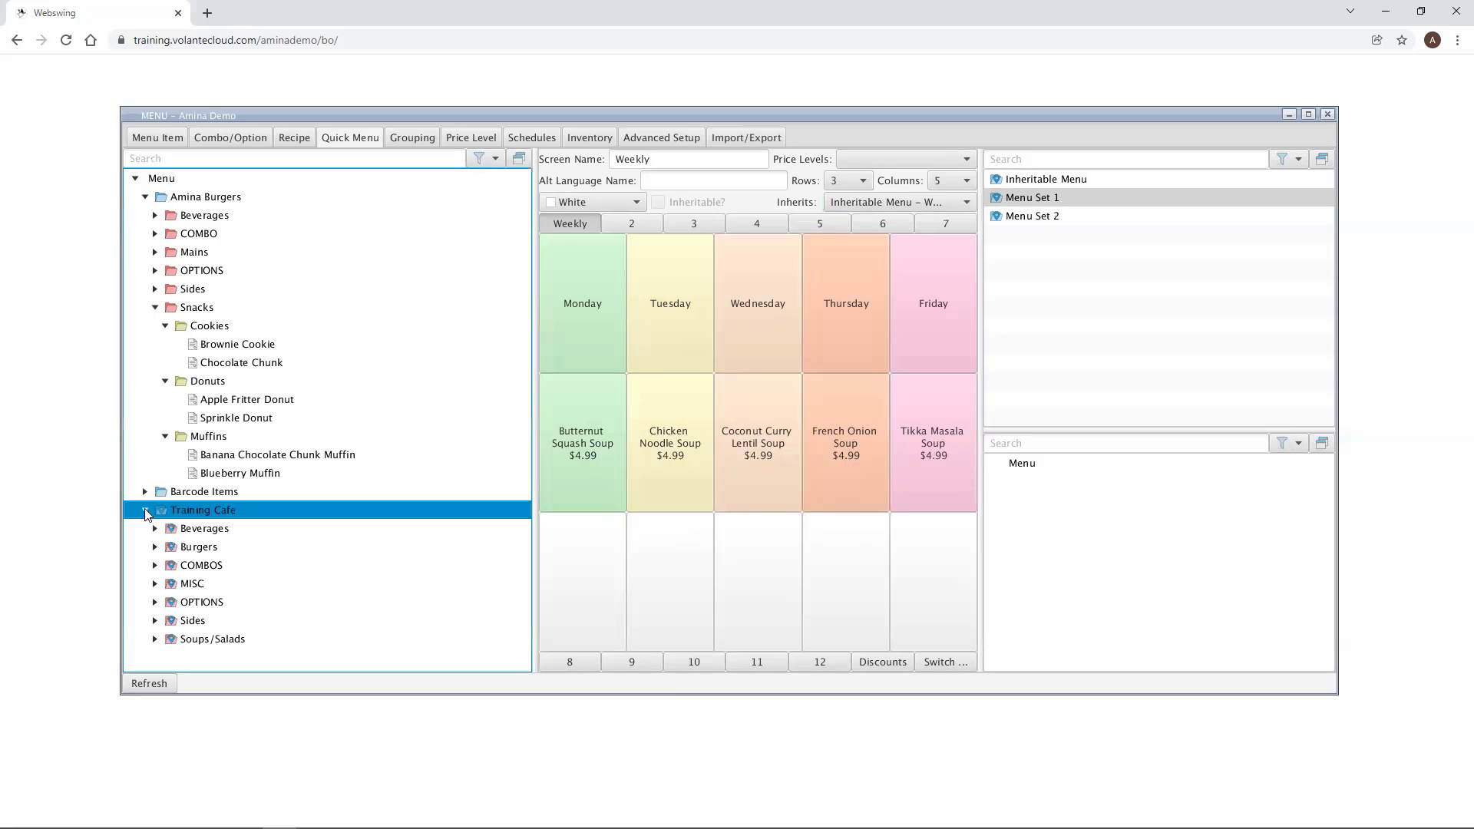
pyautogui.click(155, 638)
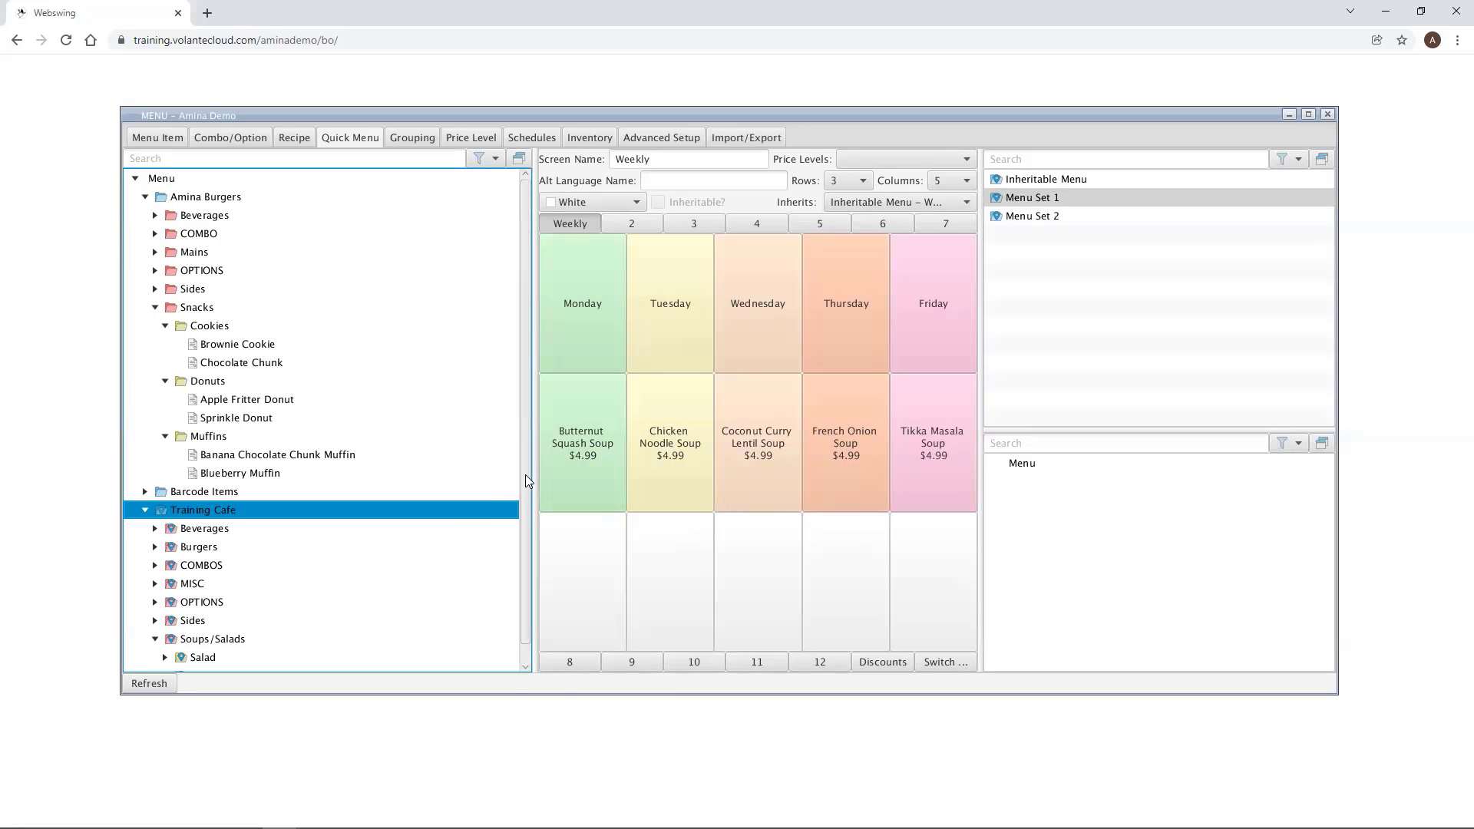
pyautogui.scroll(-1, 302, 652)
pyautogui.click(166, 644)
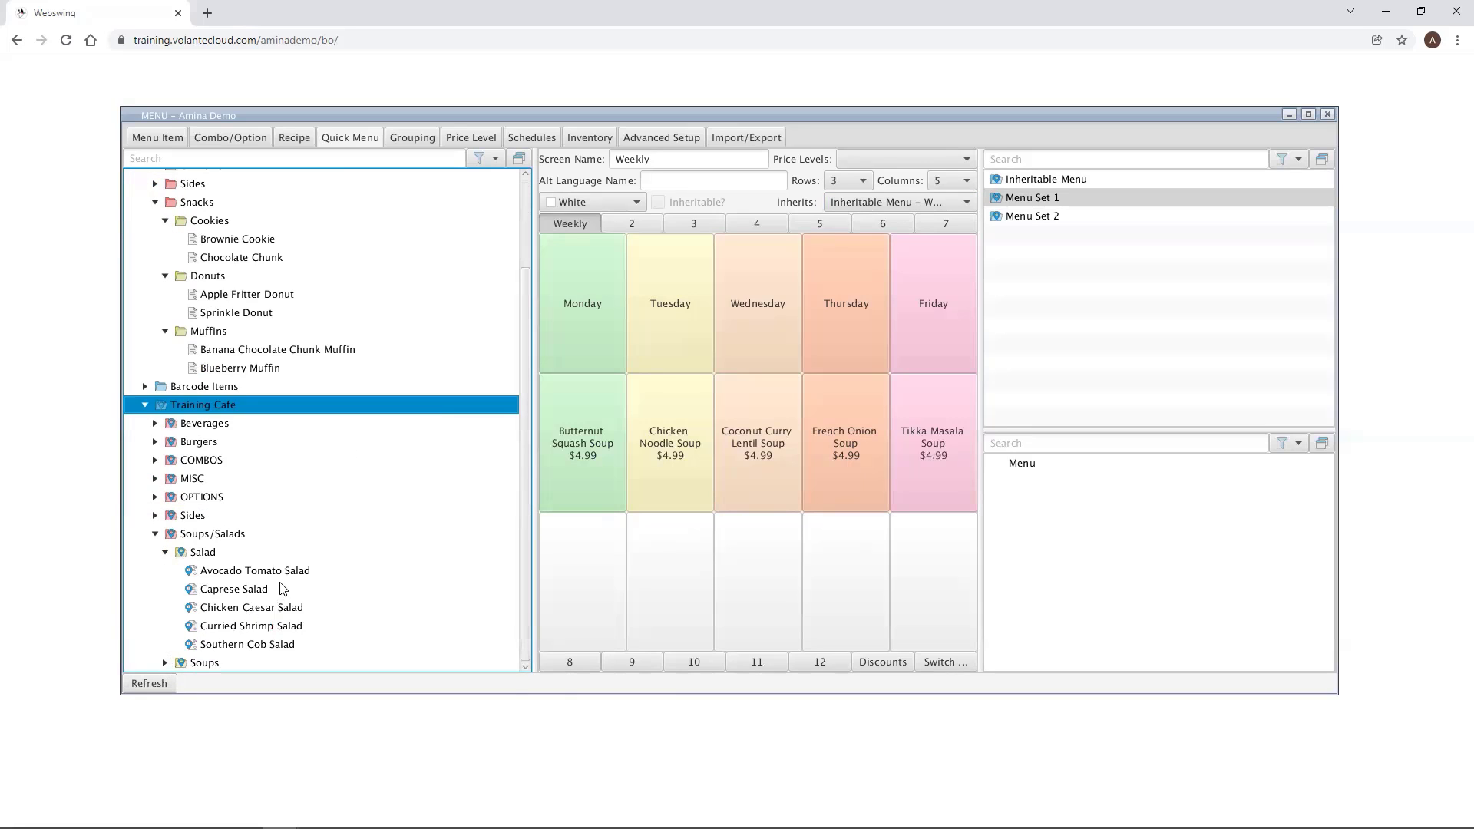
pyautogui.doubleClick(252, 577)
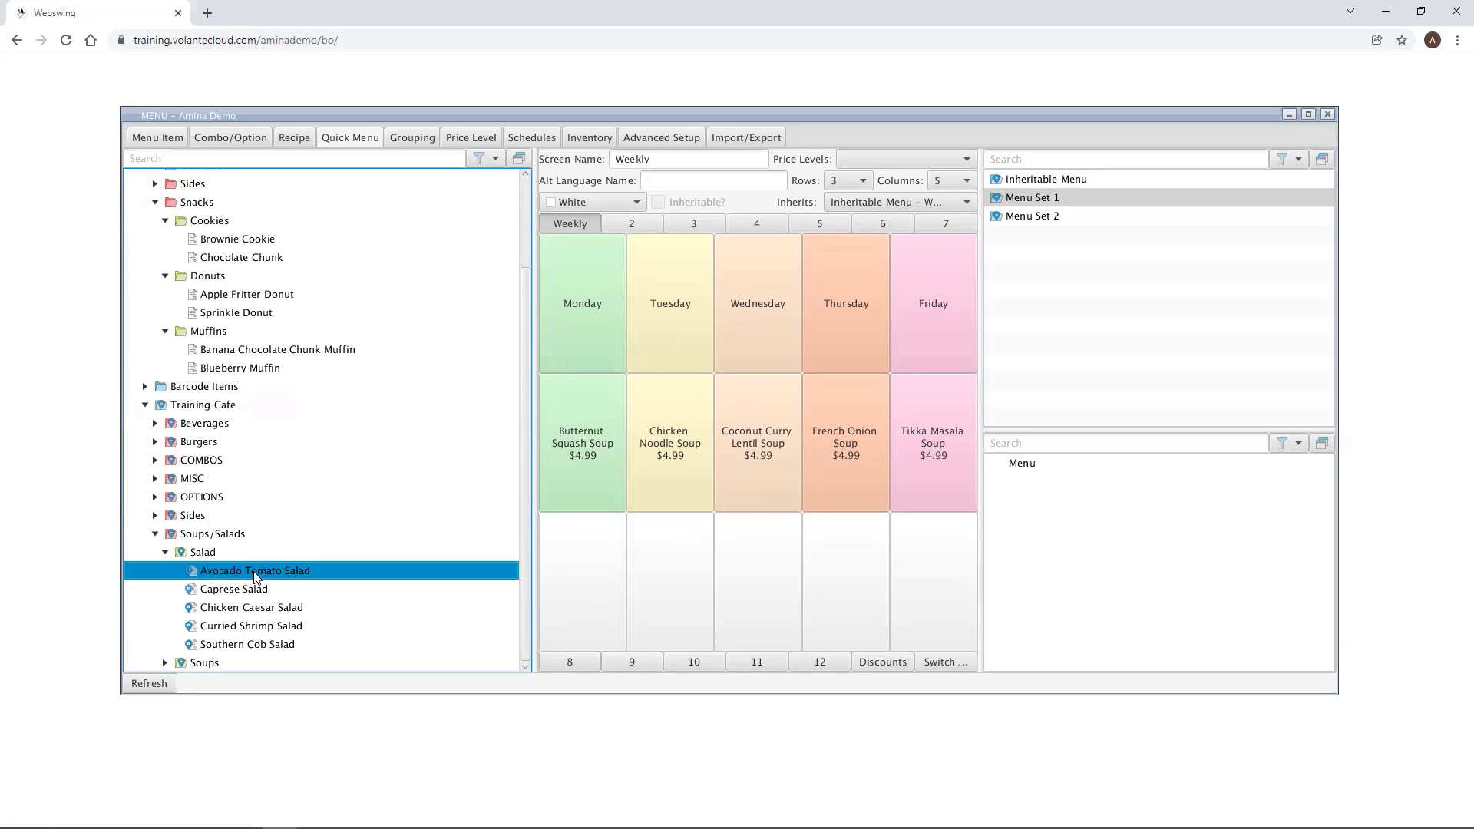
pyautogui.moveTo(261, 591); pyautogui.dragTo(660, 584)
pyautogui.moveTo(270, 614); pyautogui.dragTo(748, 593)
pyautogui.moveTo(218, 628); pyautogui.dragTo(825, 588)
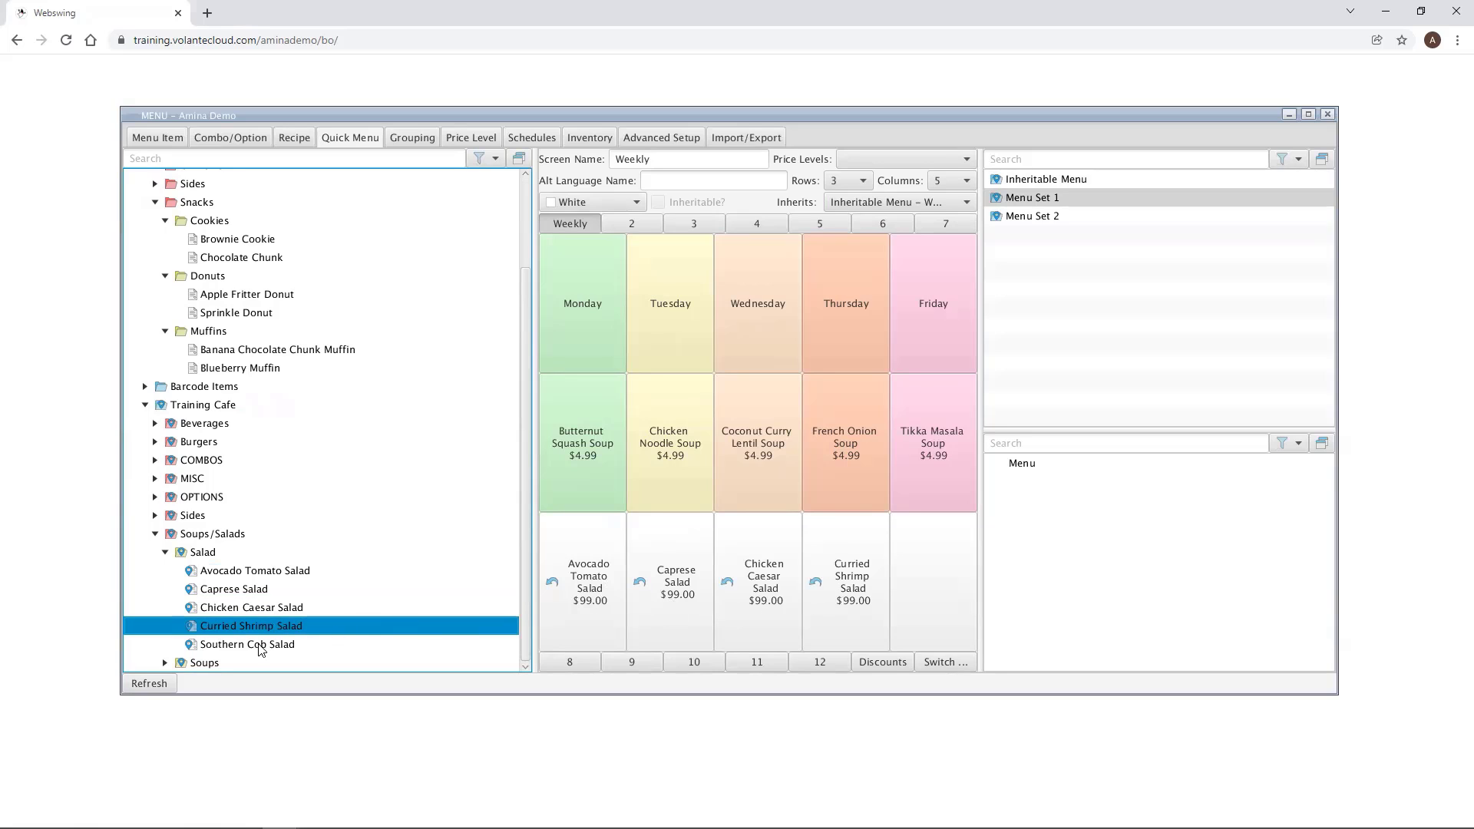
pyautogui.moveTo(261, 645); pyautogui.dragTo(955, 595)
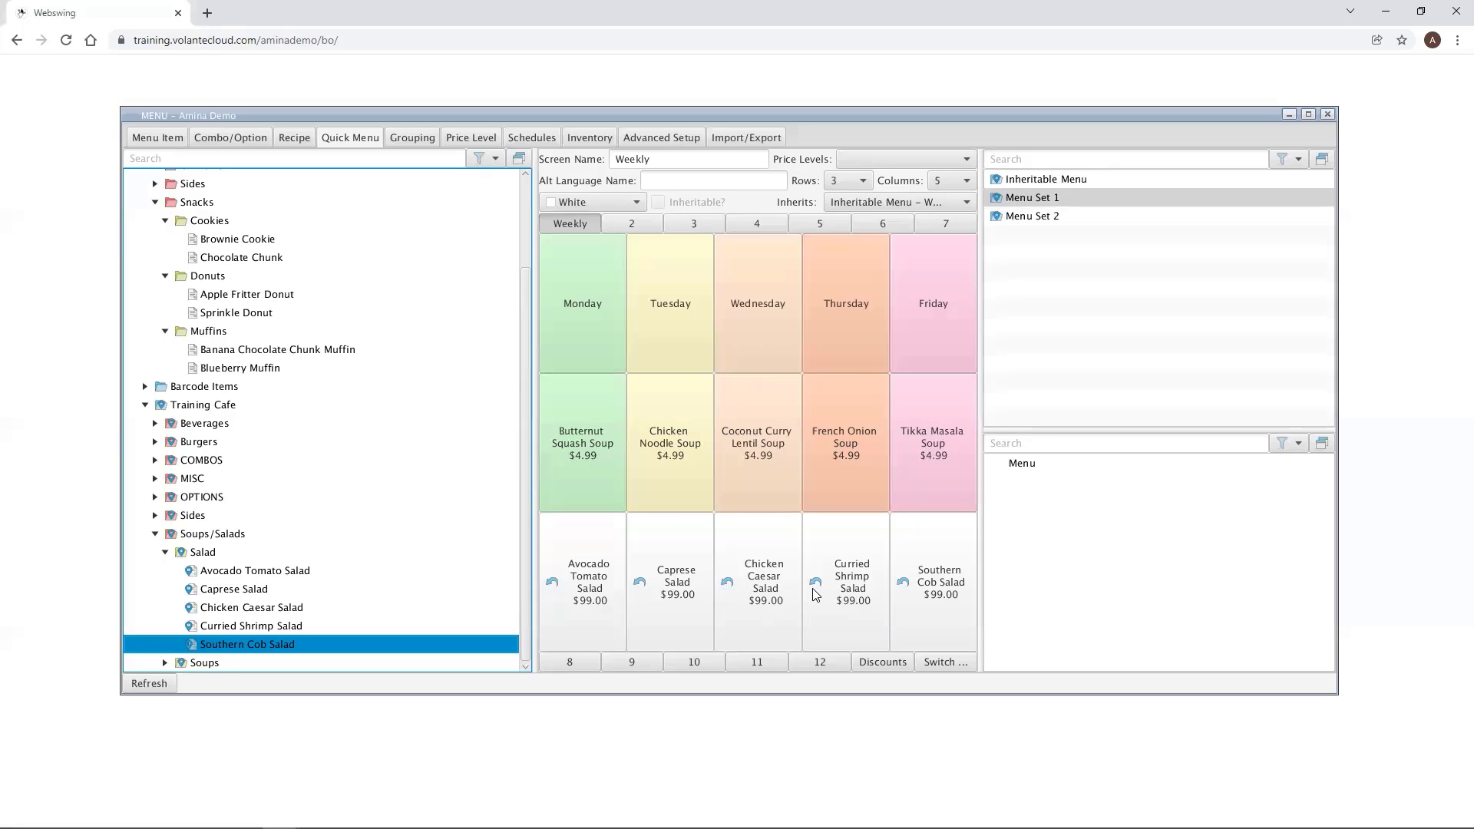
# Remove the French Onion Soup button from Menu Set 1's Weekly screen
pyautogui.click(935, 466)
pyautogui.click(856, 462)
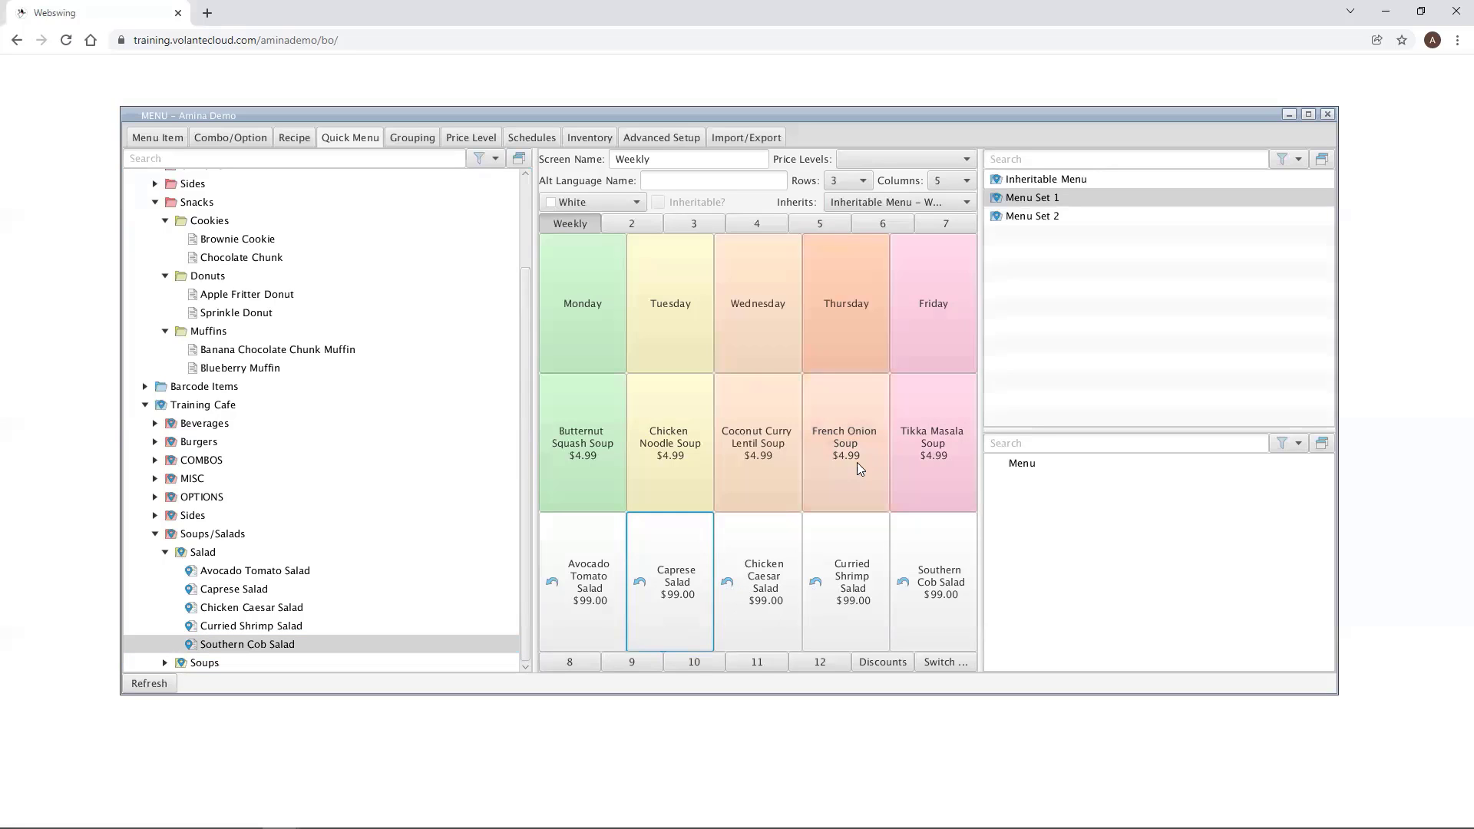
pyautogui.rightClick(856, 462)
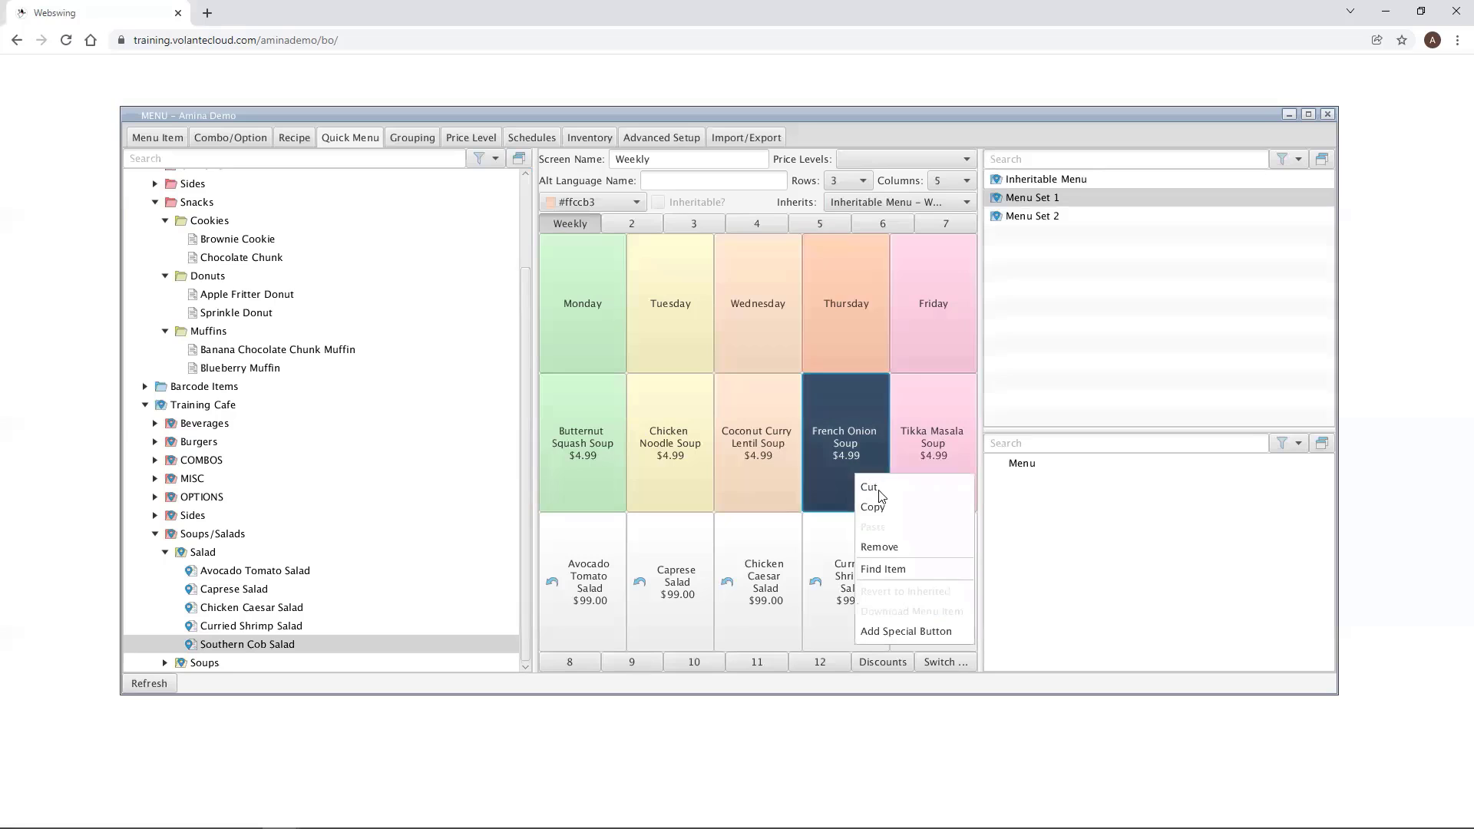
pyautogui.click(890, 547)
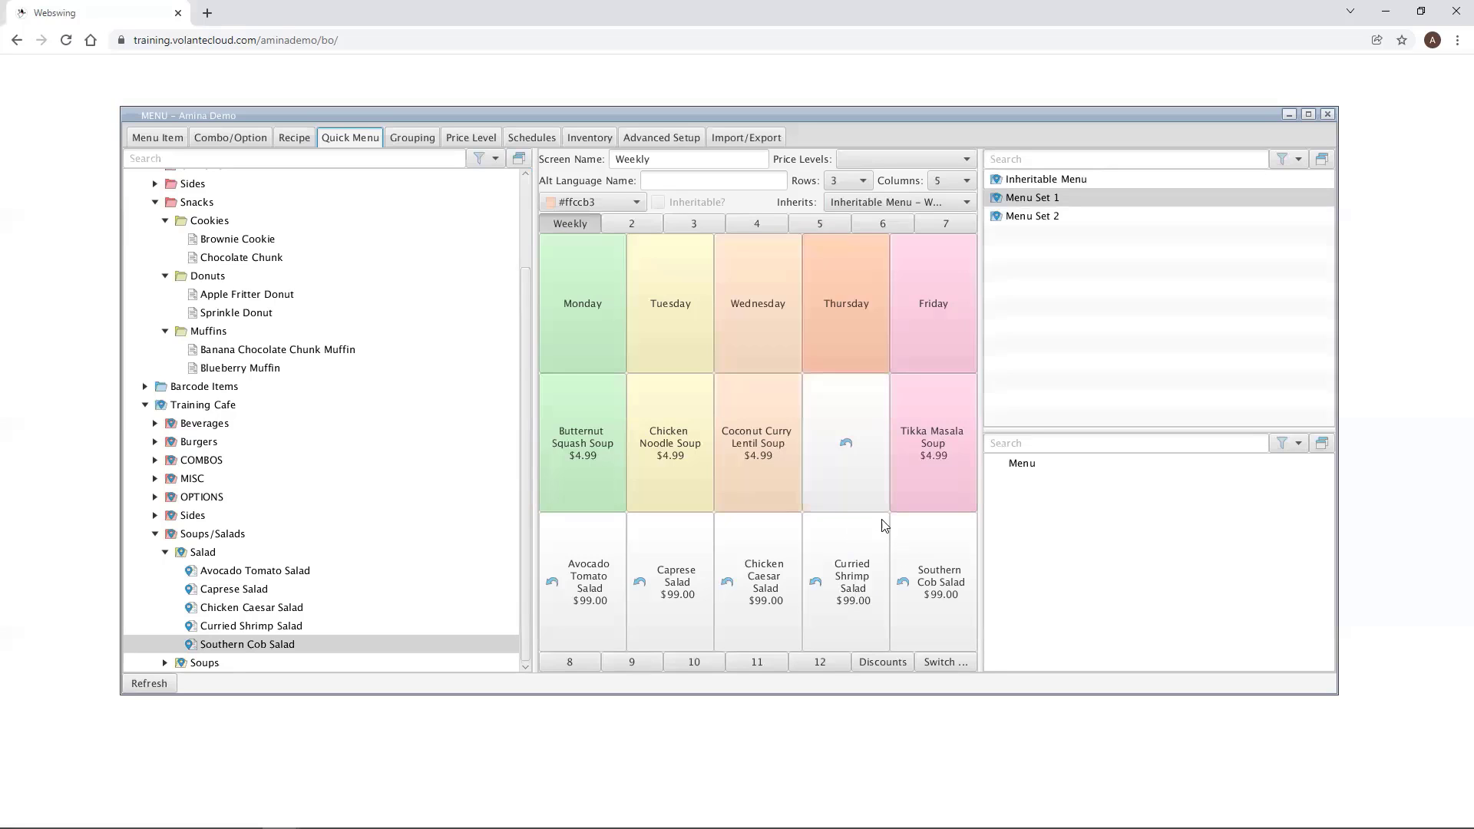
# Revert the Thursday soup cell and the Avocado Tomato Salad cell to inherited
pyautogui.rightClick(848, 443)
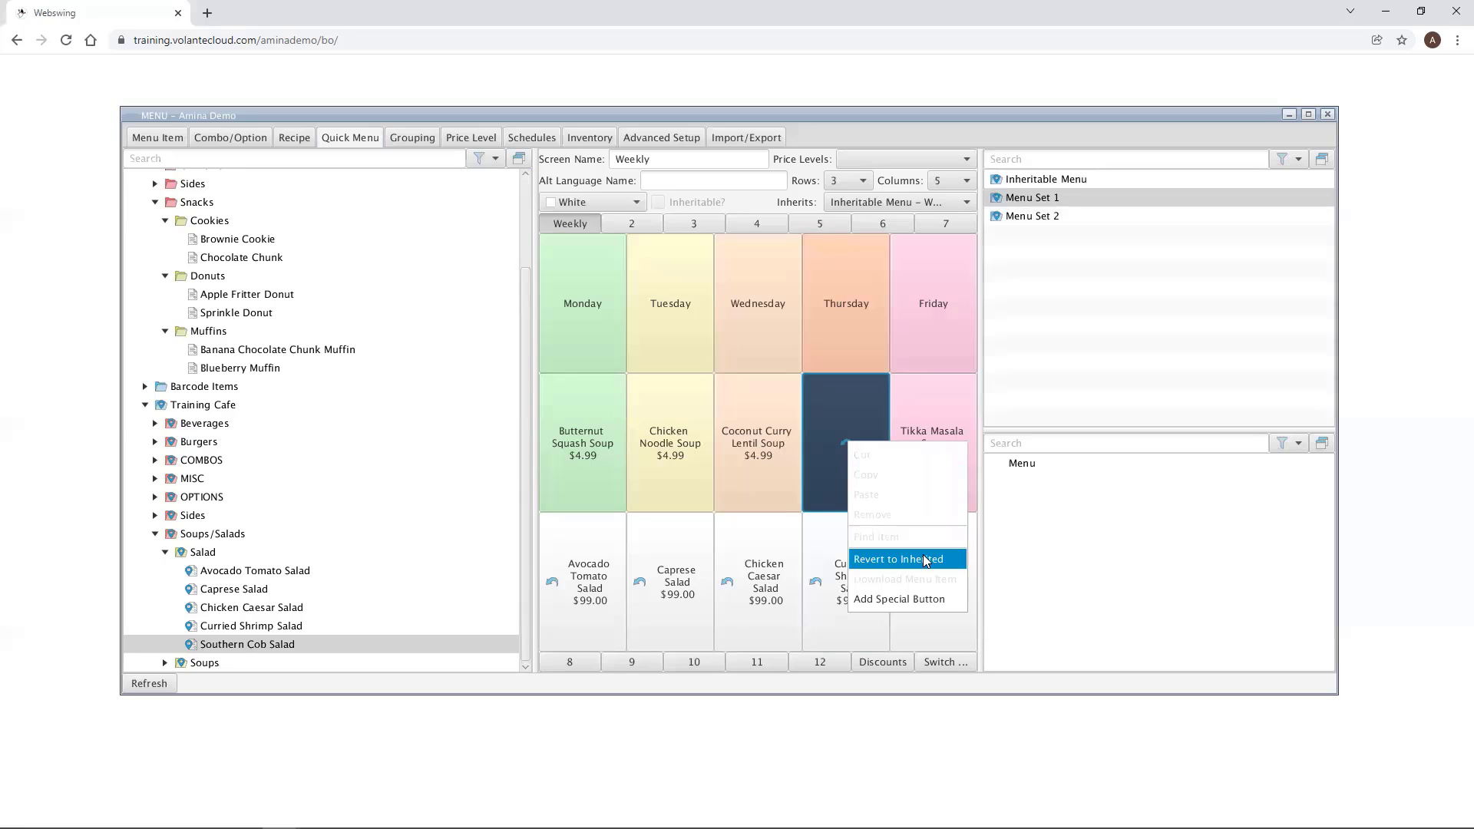
pyautogui.click(924, 559)
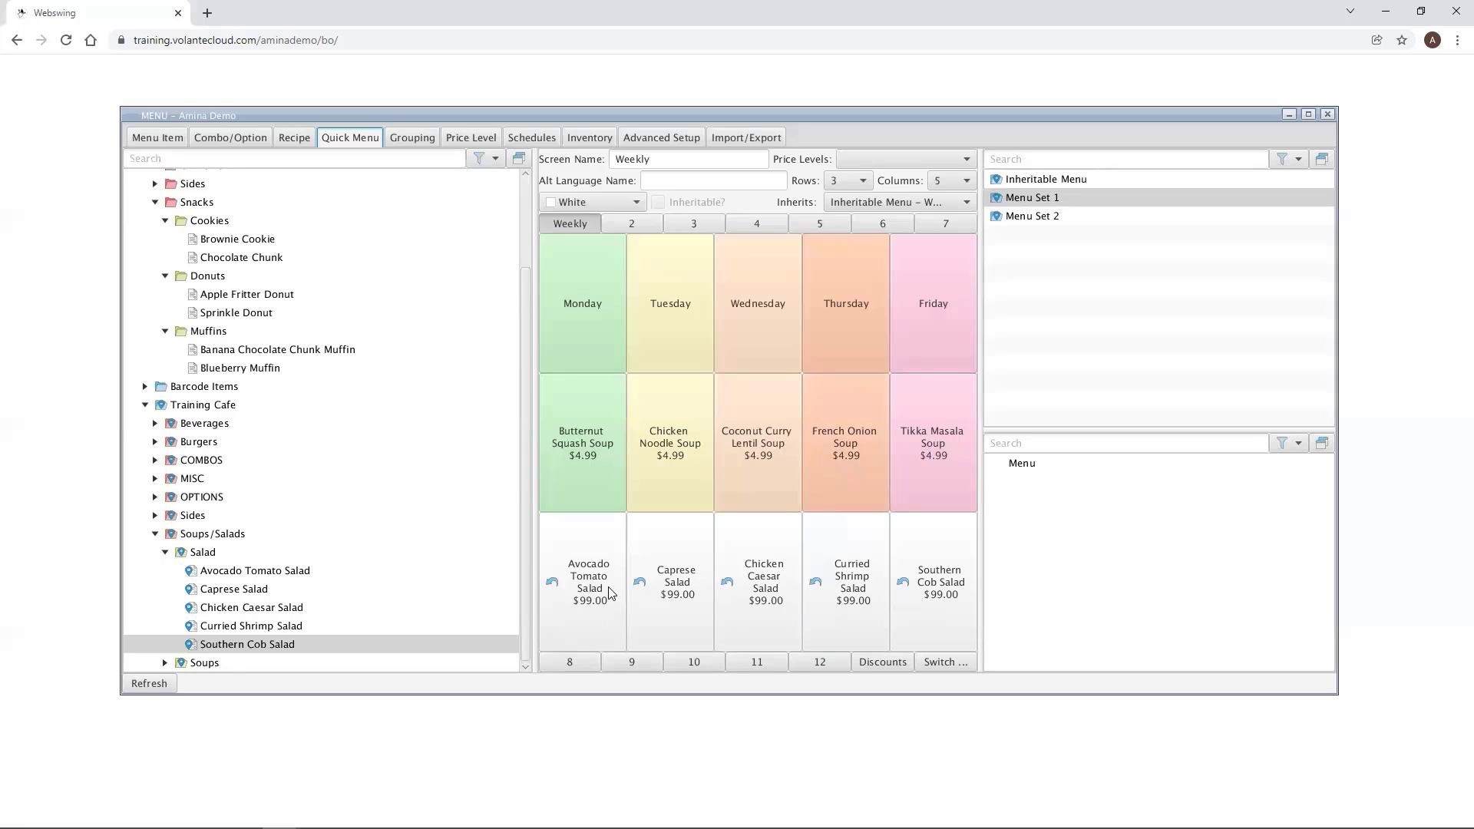
pyautogui.rightClick(562, 589)
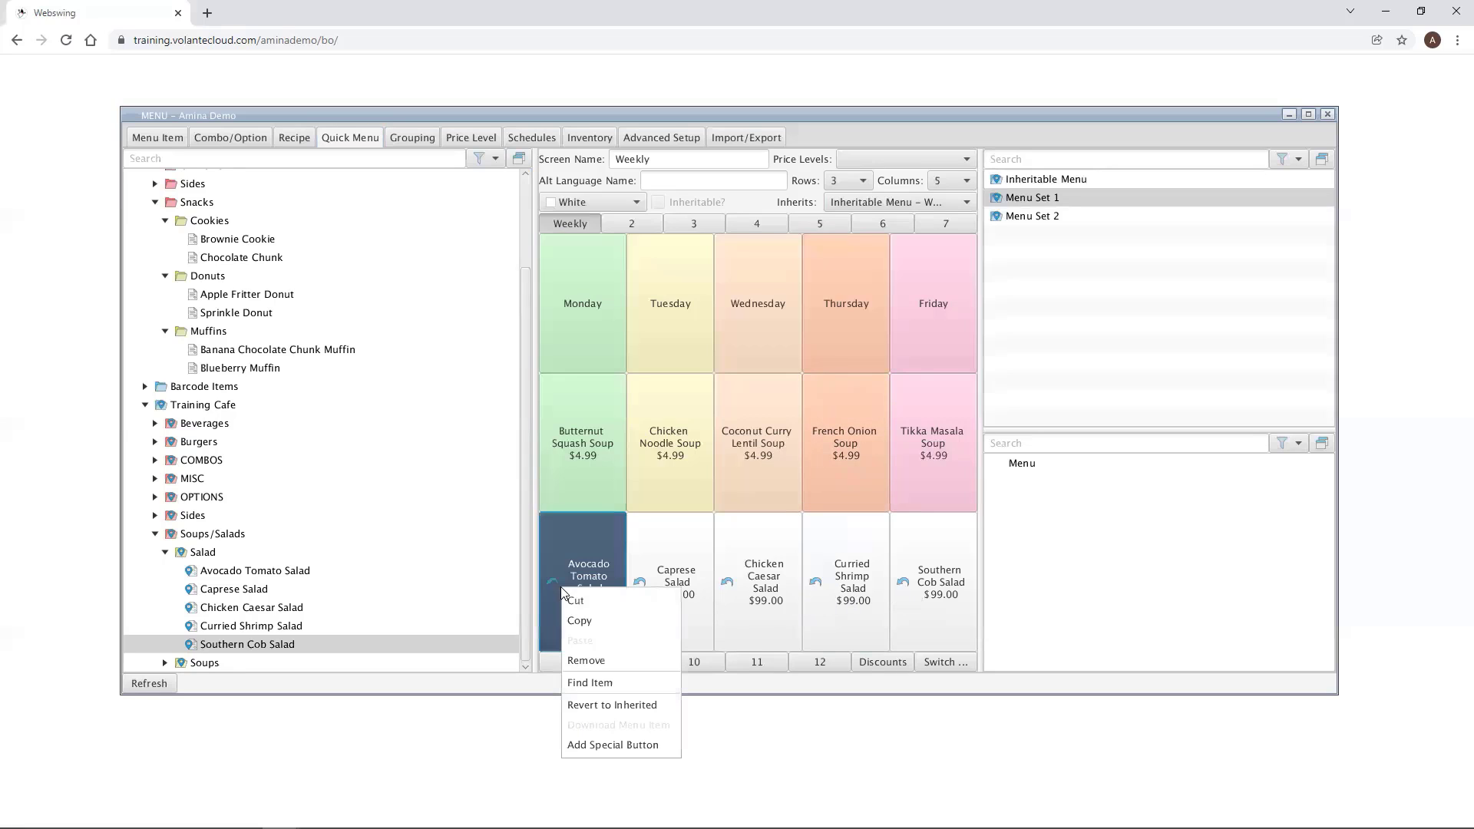
pyautogui.click(608, 705)
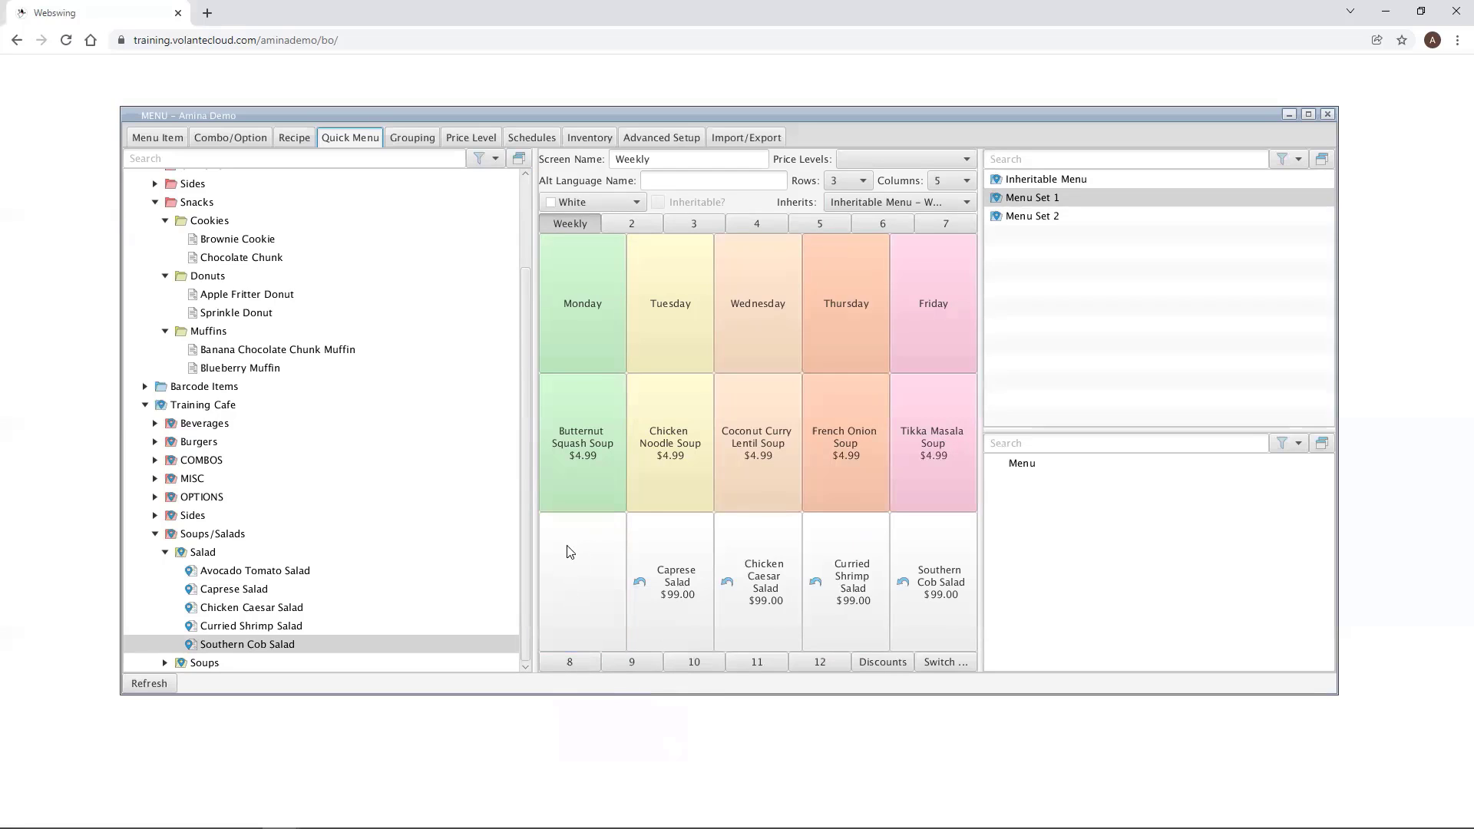